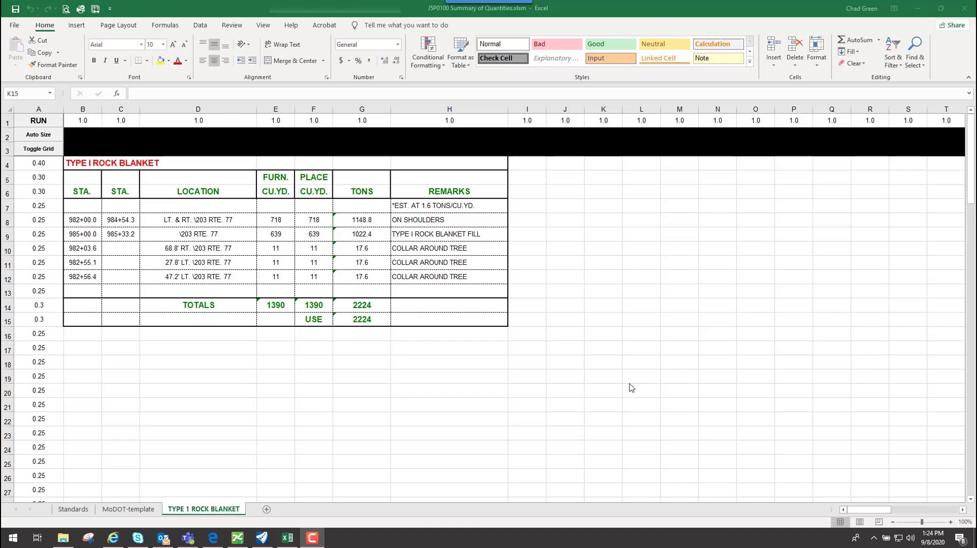
Look at the empty quantity sheets in OpenRoads Designer, and return to the Type 1 Rock Blanket worksheet in Excel
click(261, 537)
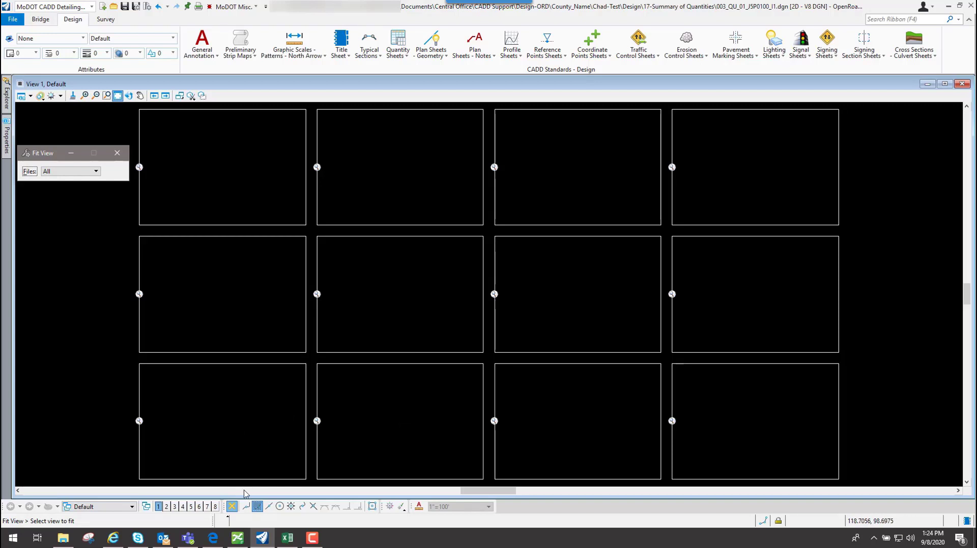
click(286, 538)
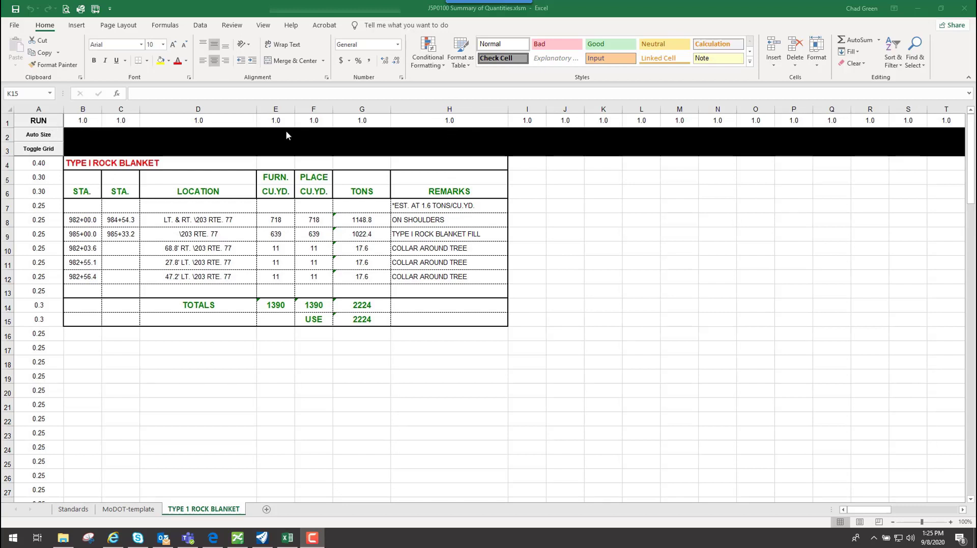
click(684, 224)
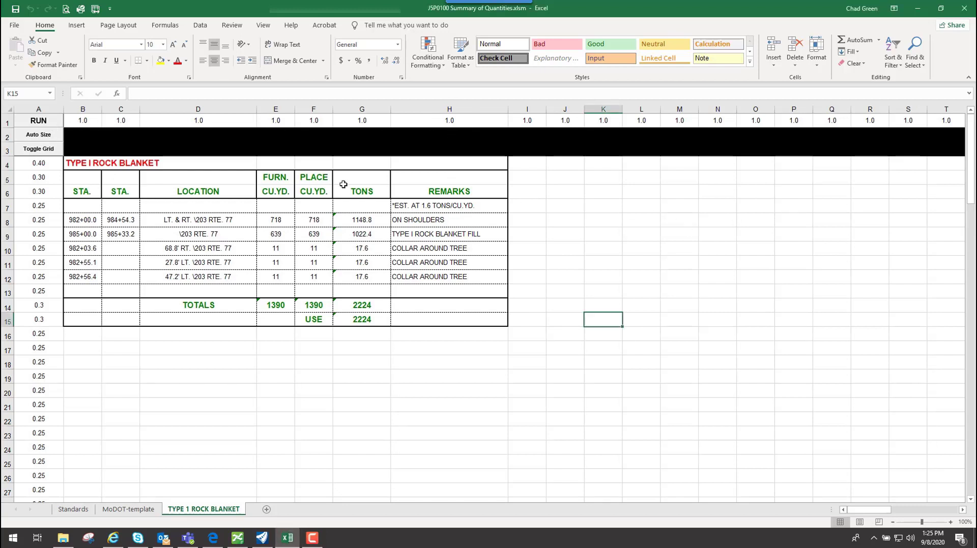
Auto-size the columns of the Type I Rock Blanket table and run the export of its files
click(45, 135)
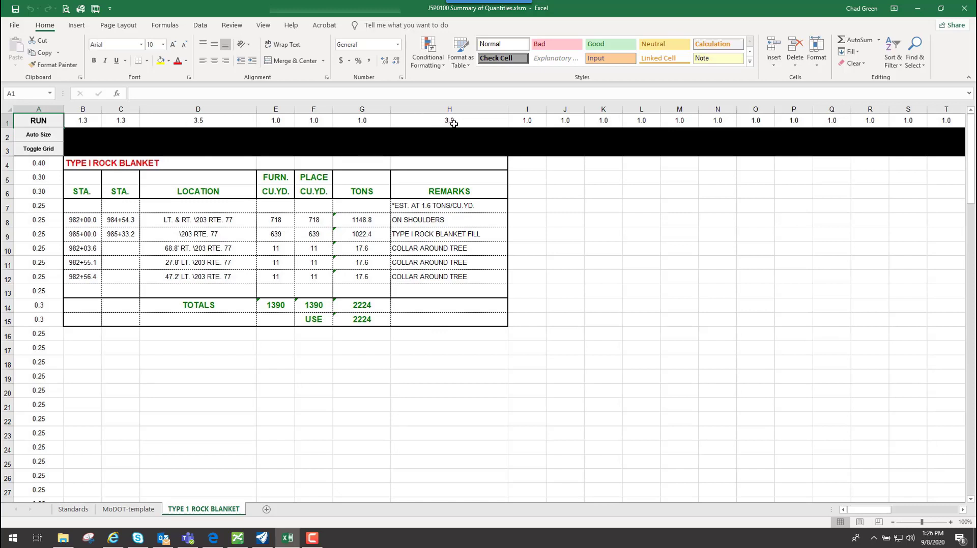
click(46, 137)
click(41, 122)
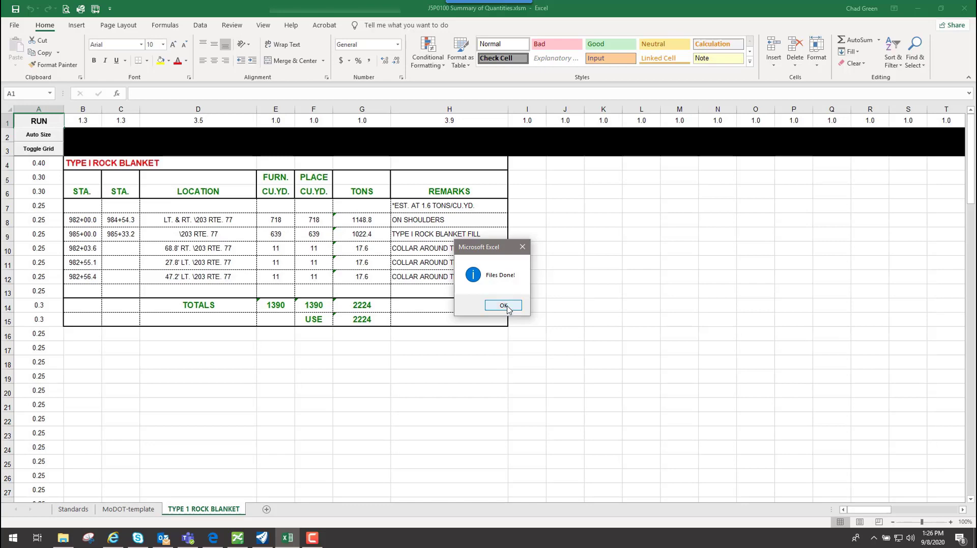
click(507, 308)
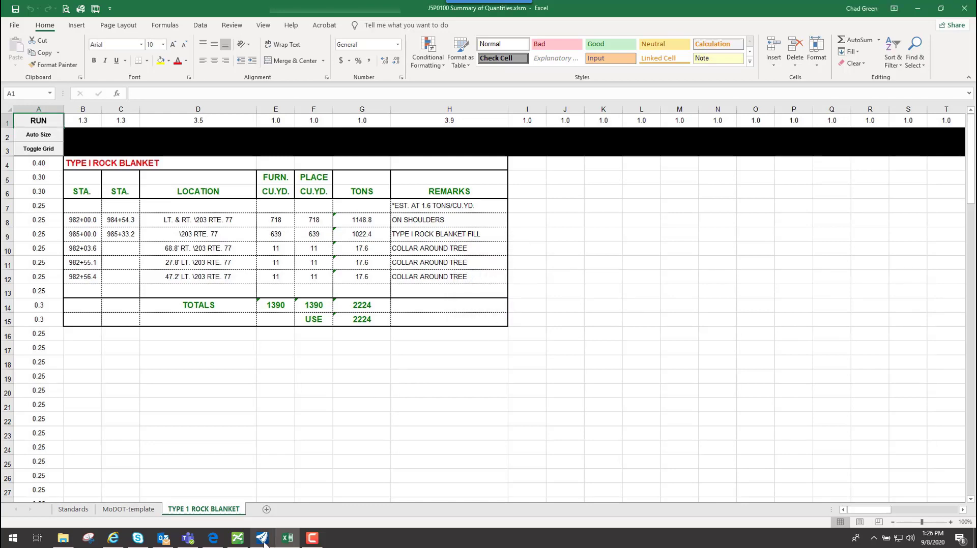
Switch to OpenRoads Designer and examine where the Excel to OpenRoads Designer tool is offered
mouse_move(264, 544)
click(262, 489)
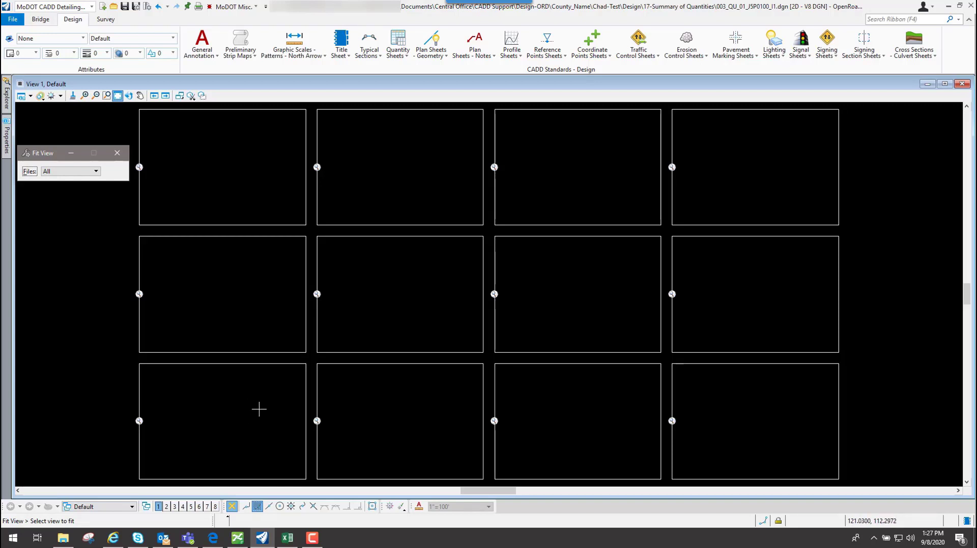
click(235, 10)
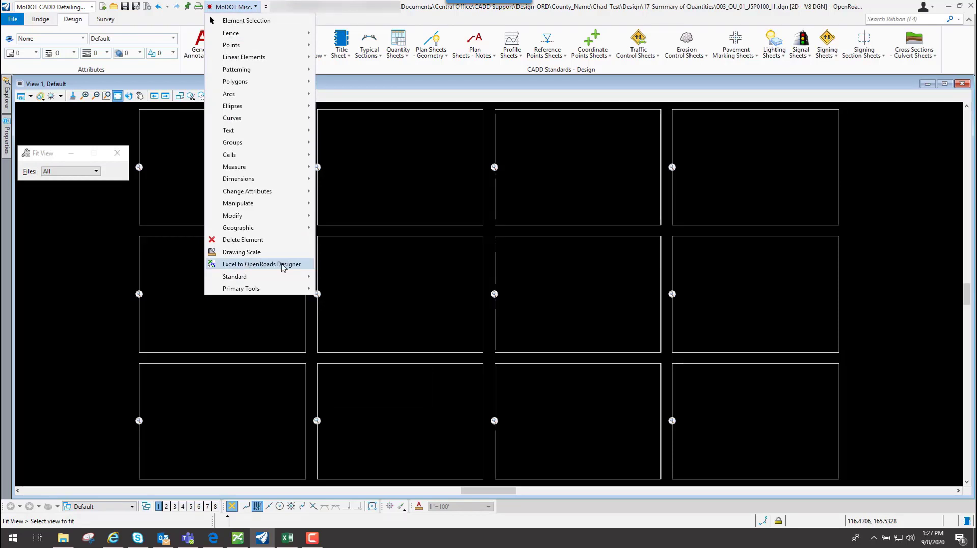
click(894, 181)
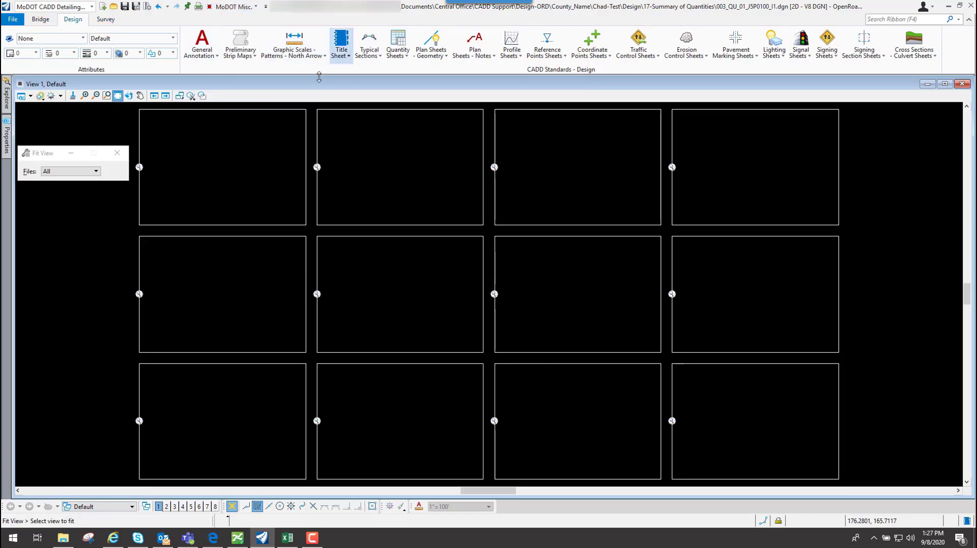
click(205, 45)
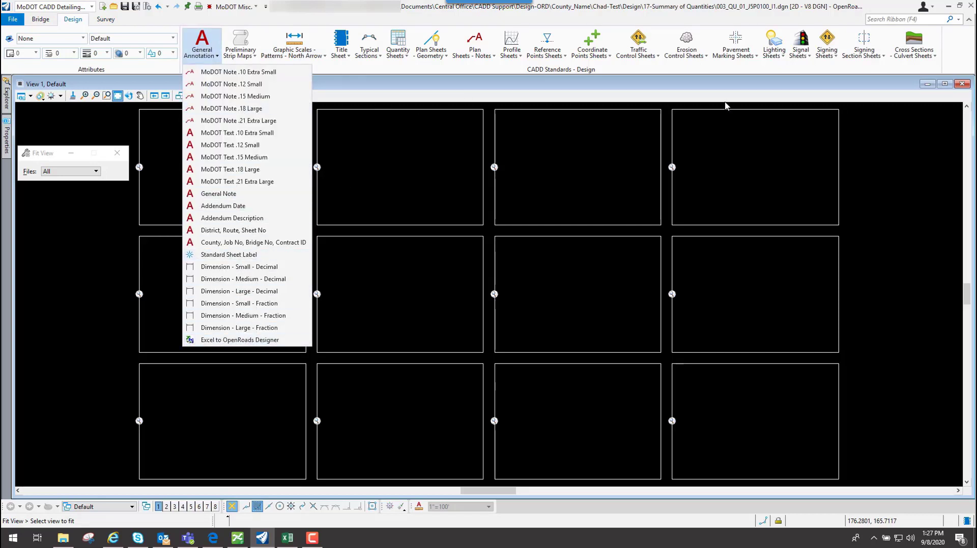
click(877, 141)
click(397, 51)
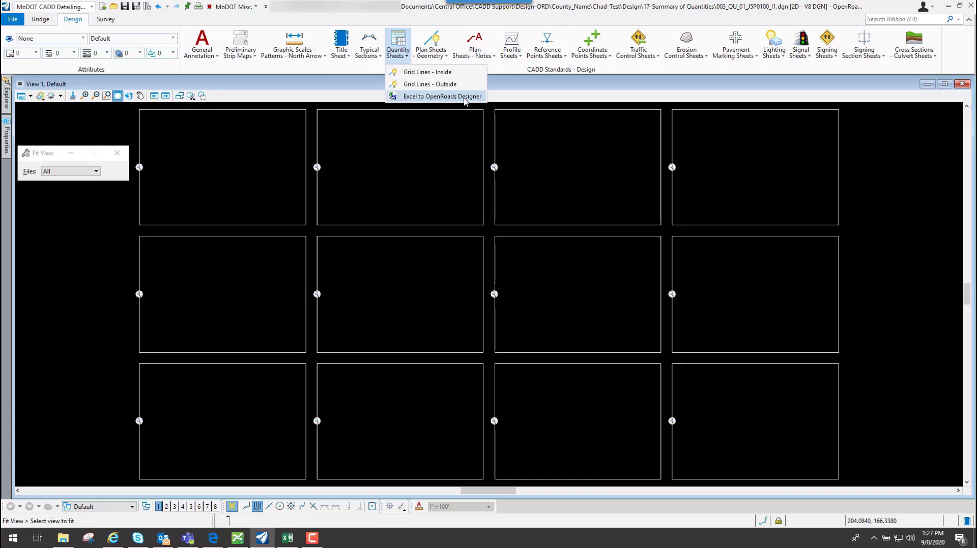
click(889, 148)
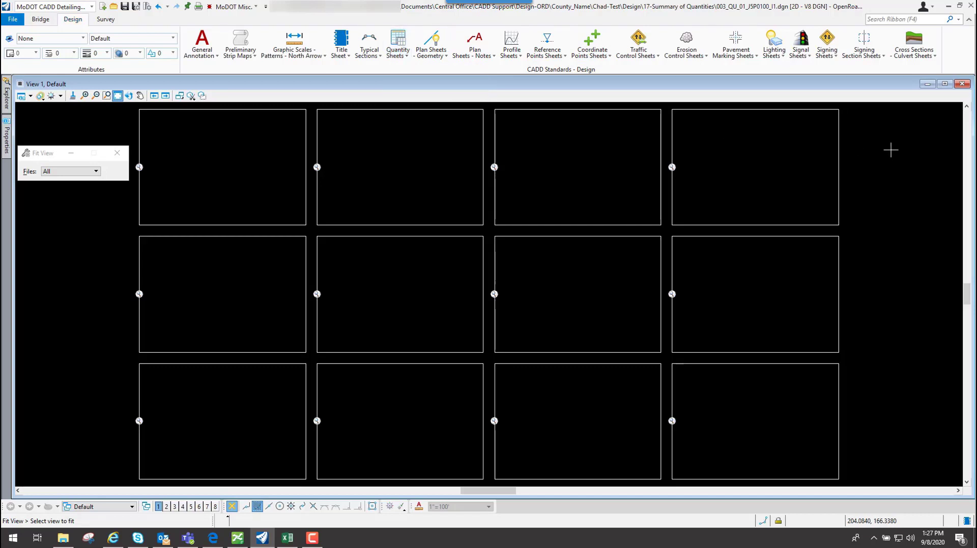
Place the exported table inside the lower-left sheet border with the Excel to OpenRoads Designer tool
click(224, 8)
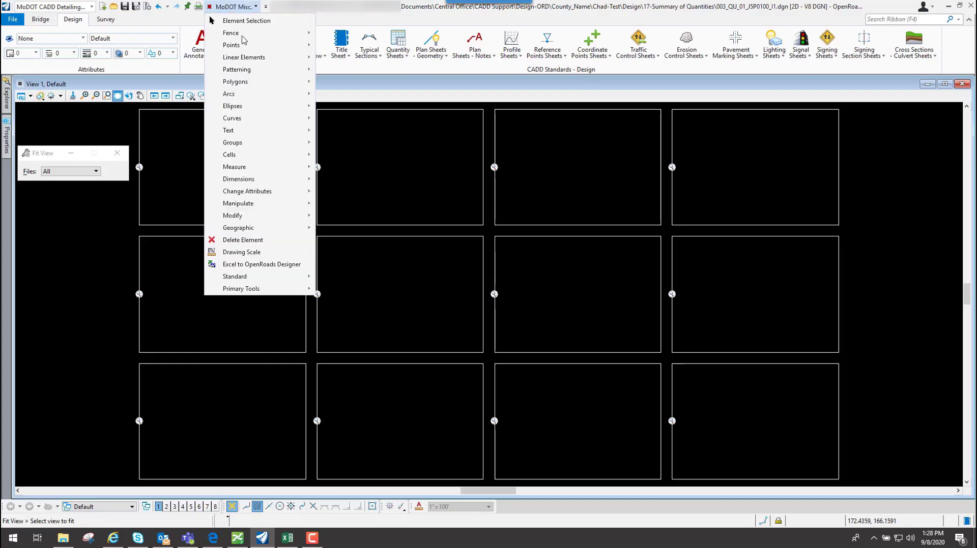
click(265, 265)
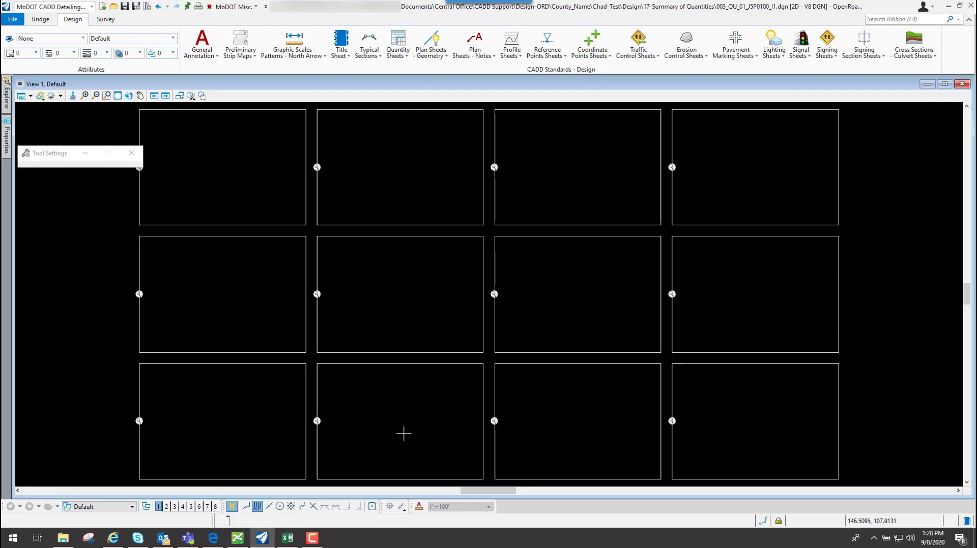
click(156, 379)
Examine the placed Type I Rock Blanket table and compare its text and location symbols with the Excel worksheet
scroll(179, 402, up, 3)
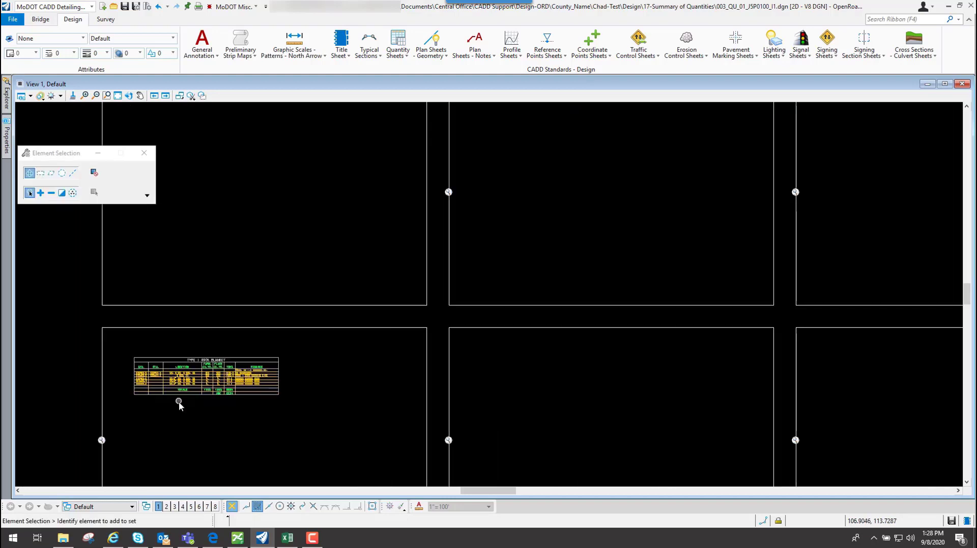
scroll(179, 403, up, 5)
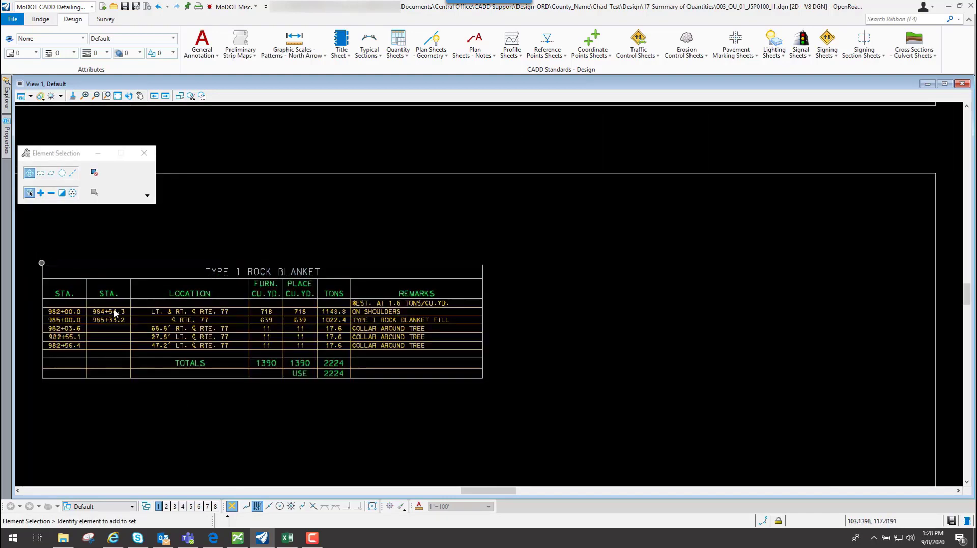
scroll(420, 387, down, 3)
scroll(359, 410, up, 4)
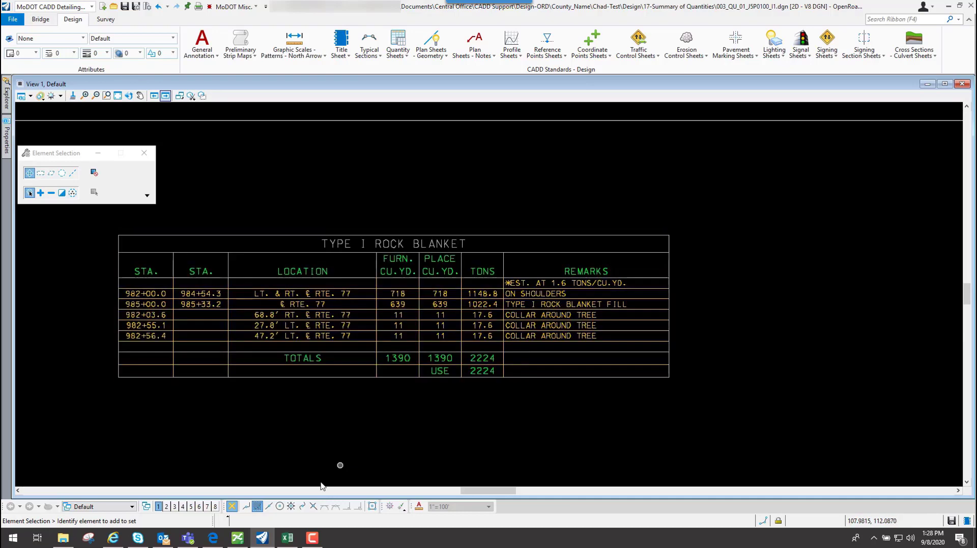
click(287, 538)
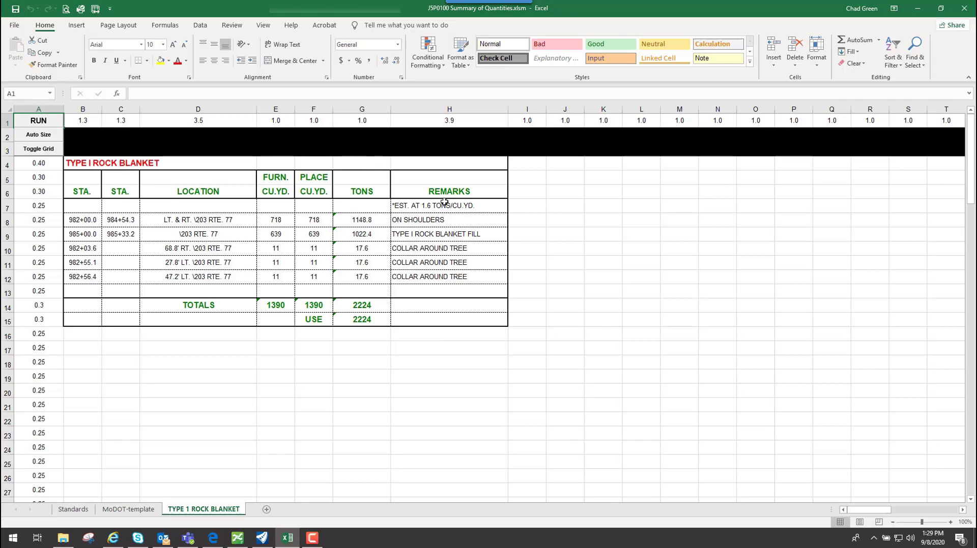
click(262, 539)
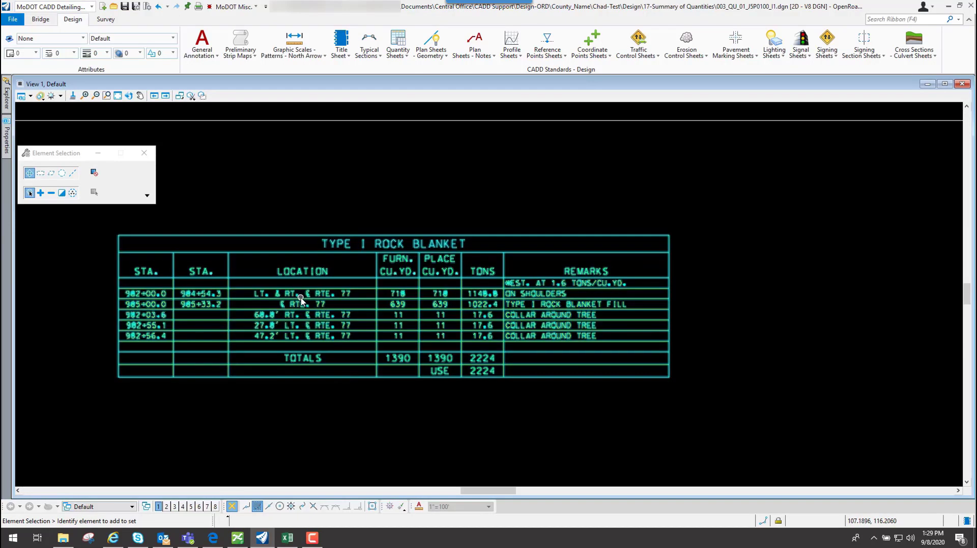
scroll(303, 301, up, 3)
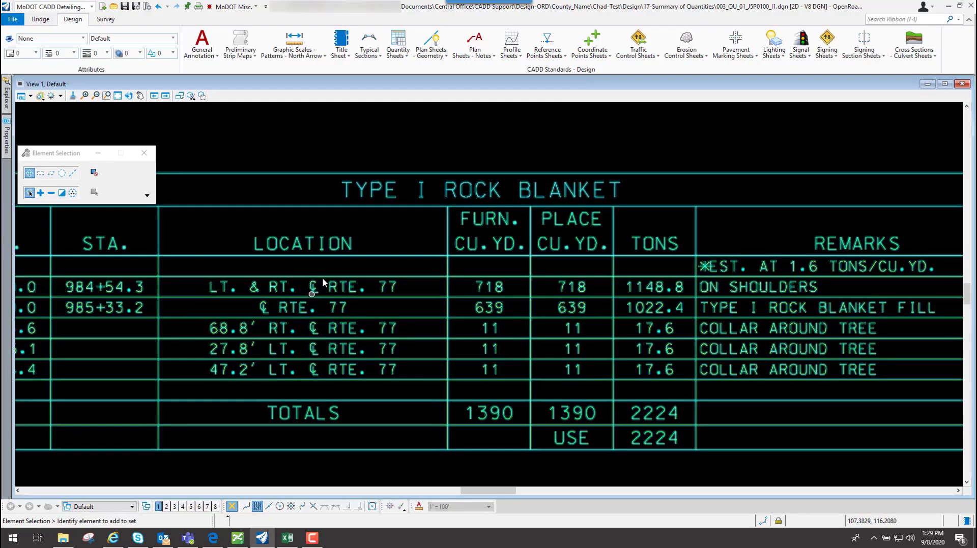
click(287, 538)
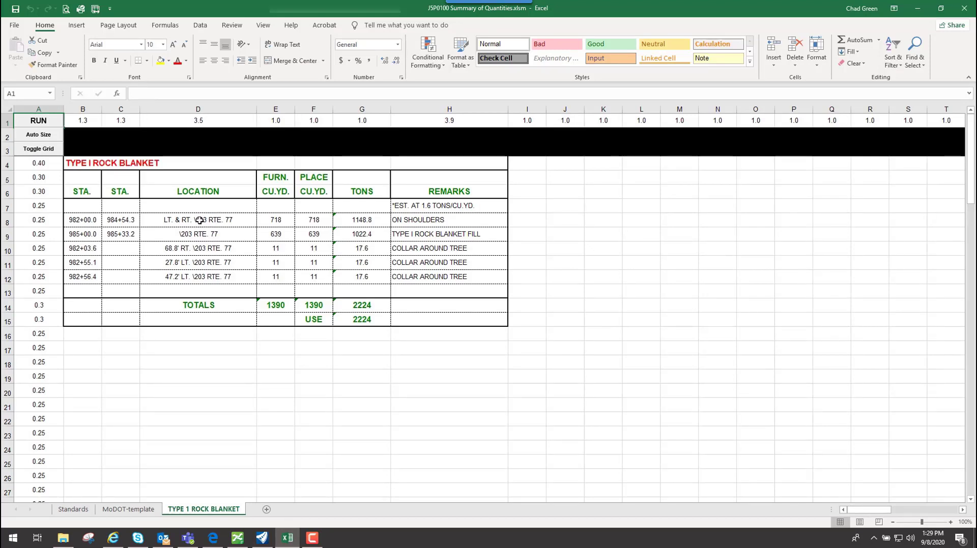
click(262, 537)
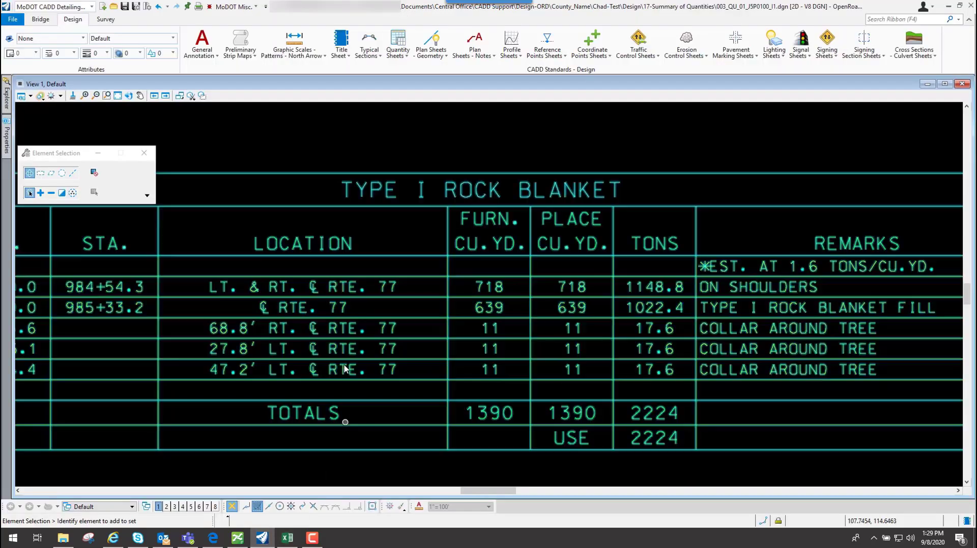
scroll(351, 364, down, 2)
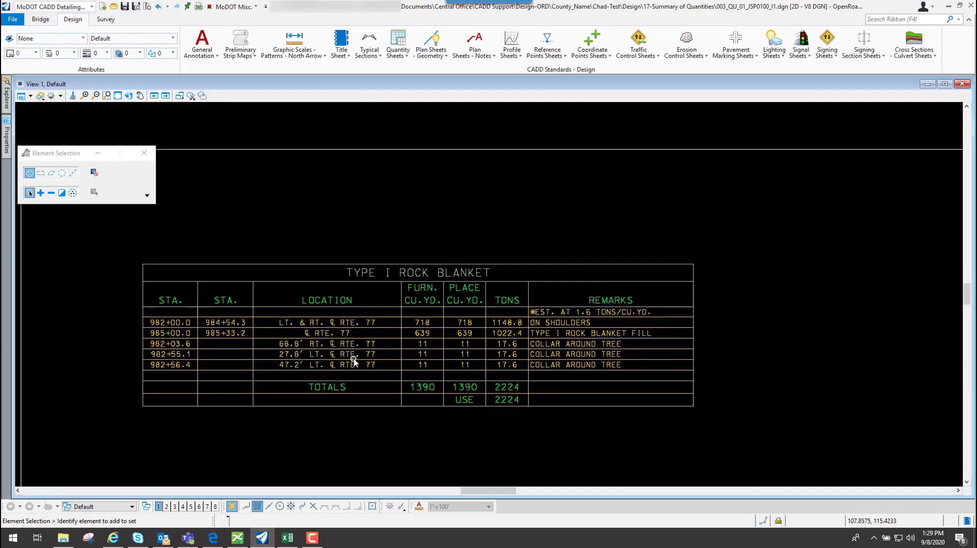
scroll(383, 334, down, 3)
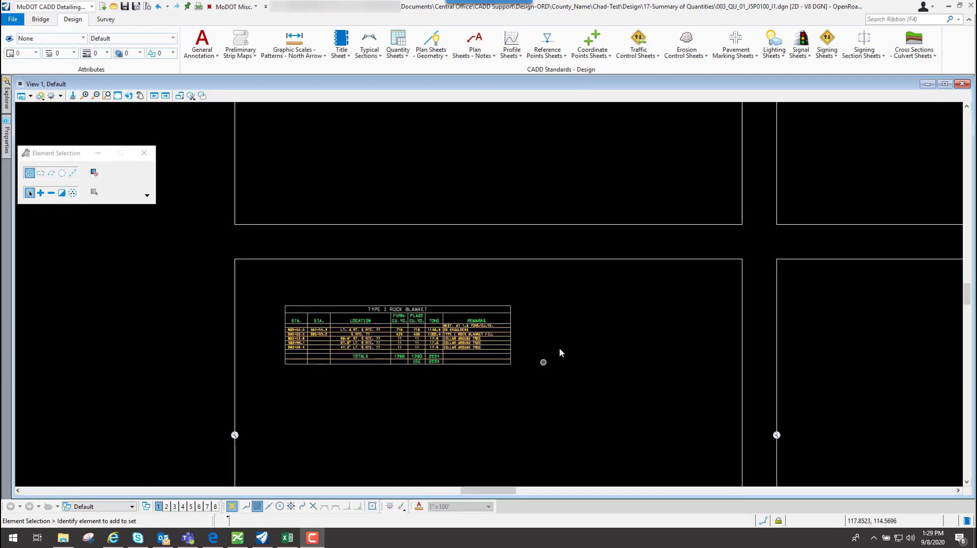
Move the whole Type I Rock Blanket table around its sheet and leave it near the upper-left corner of the border
drag(508, 302, 624, 283)
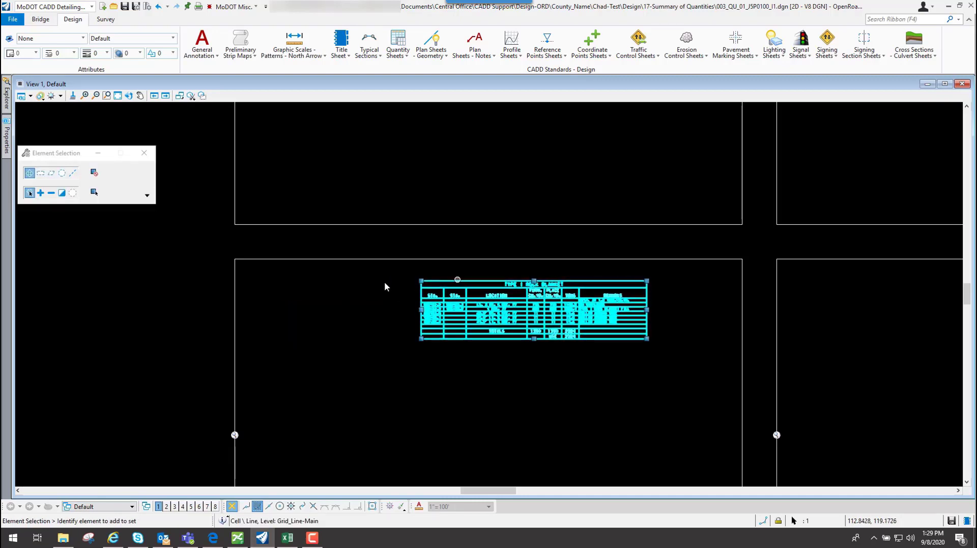
drag(481, 282, 334, 291)
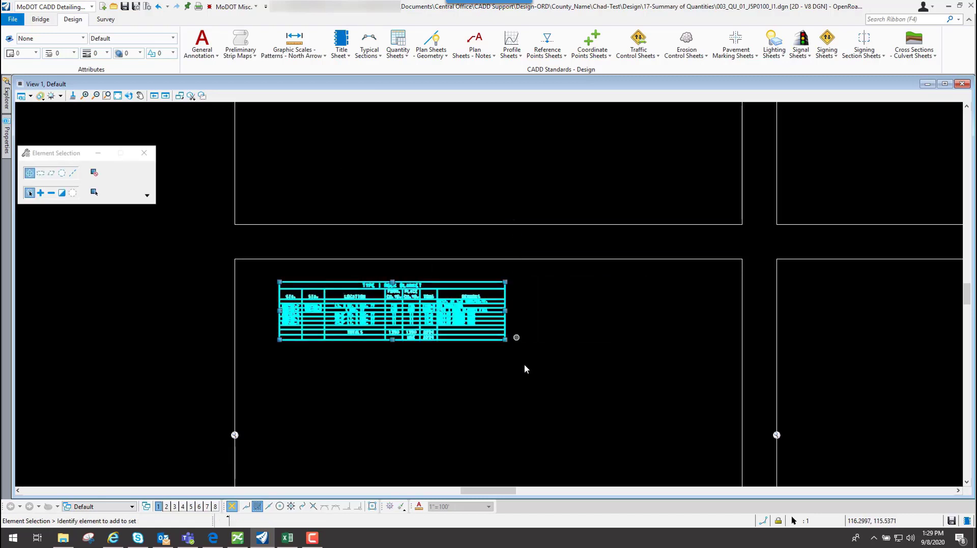
click(550, 372)
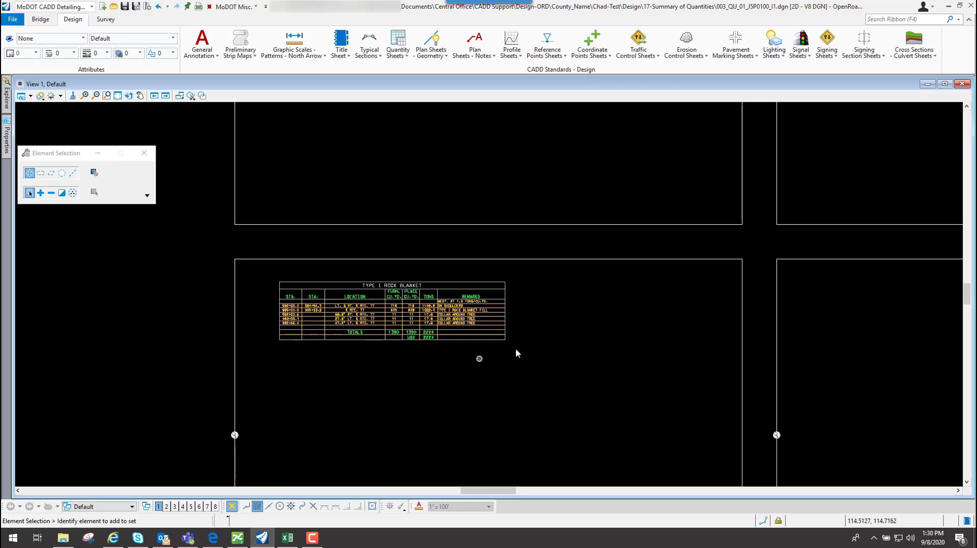
click(401, 298)
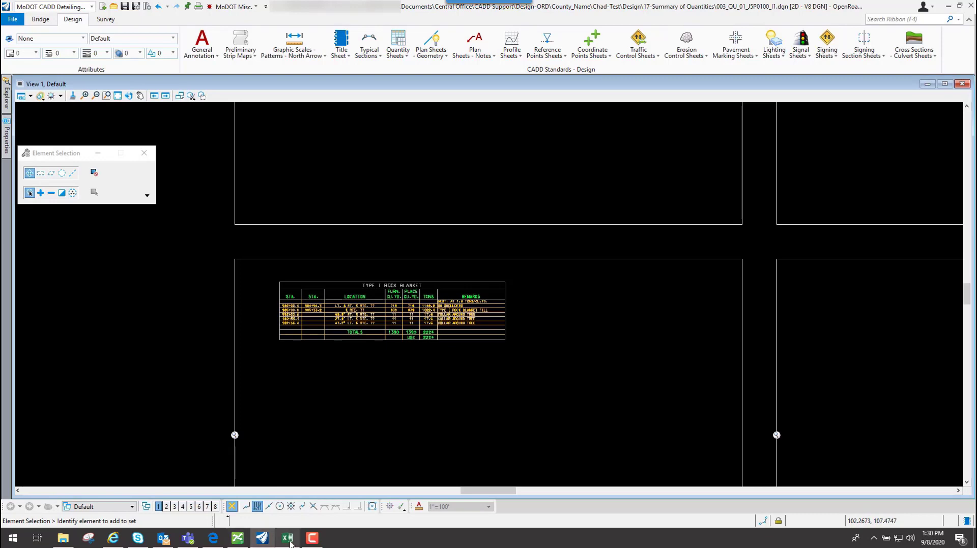
Switch to Excel and insert two blank rows above the station 982+03.6 row of the rock blanket table
click(287, 538)
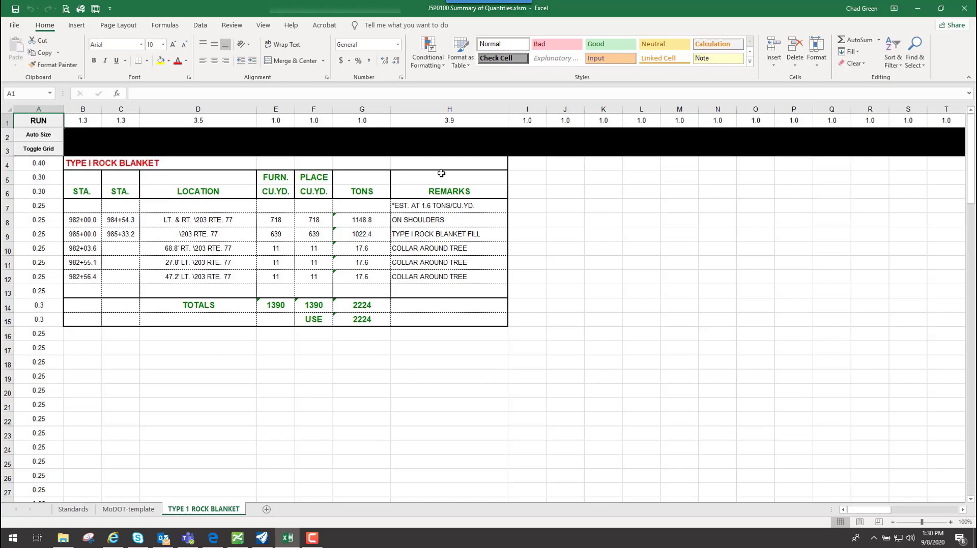
right_click(7, 251)
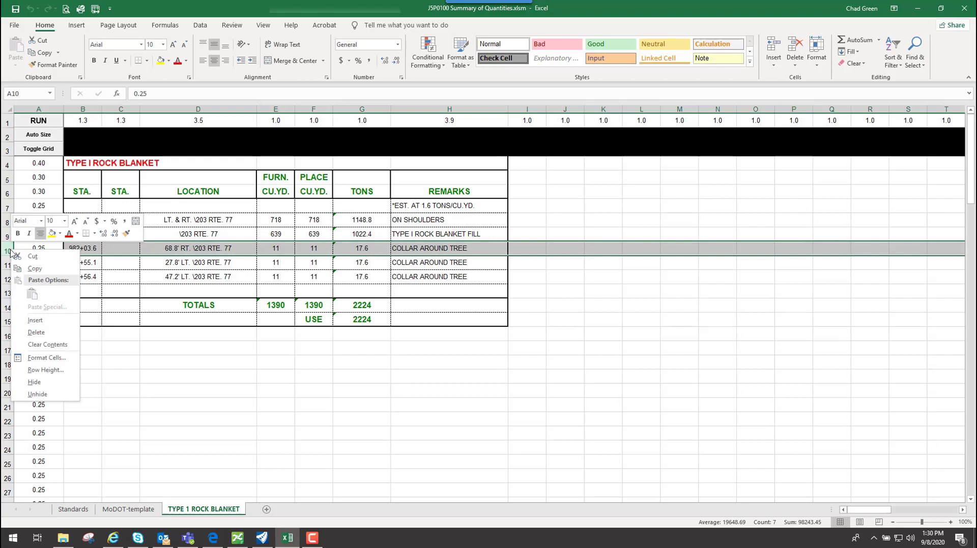
click(41, 322)
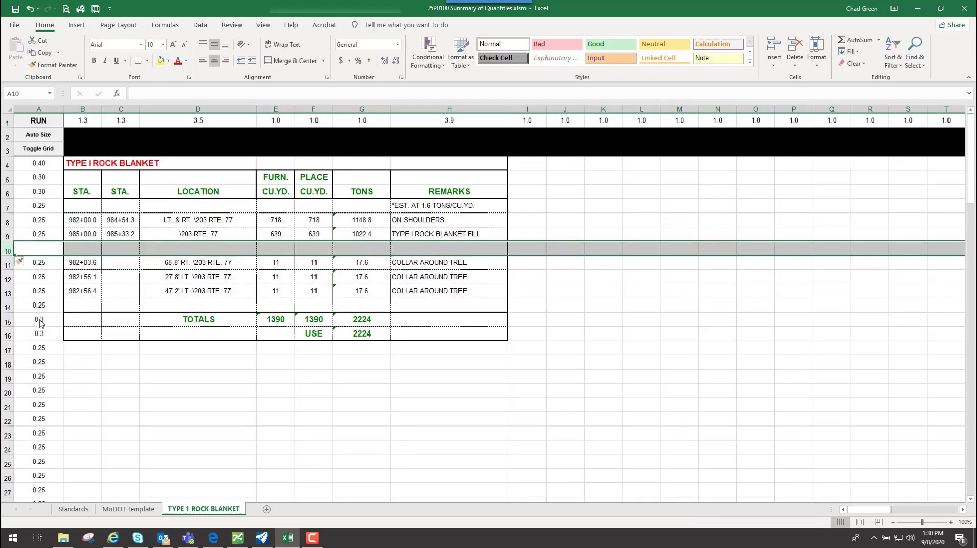
right_click(11, 251)
click(37, 324)
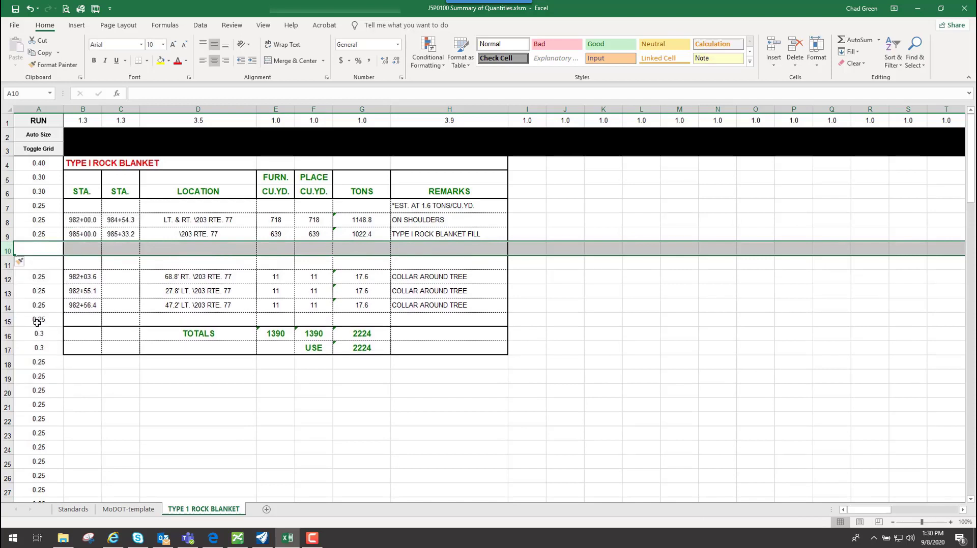
Set the row heights in A10 and A11 to 0.25 for the two new rows and auto-size the table
click(47, 236)
click(51, 250)
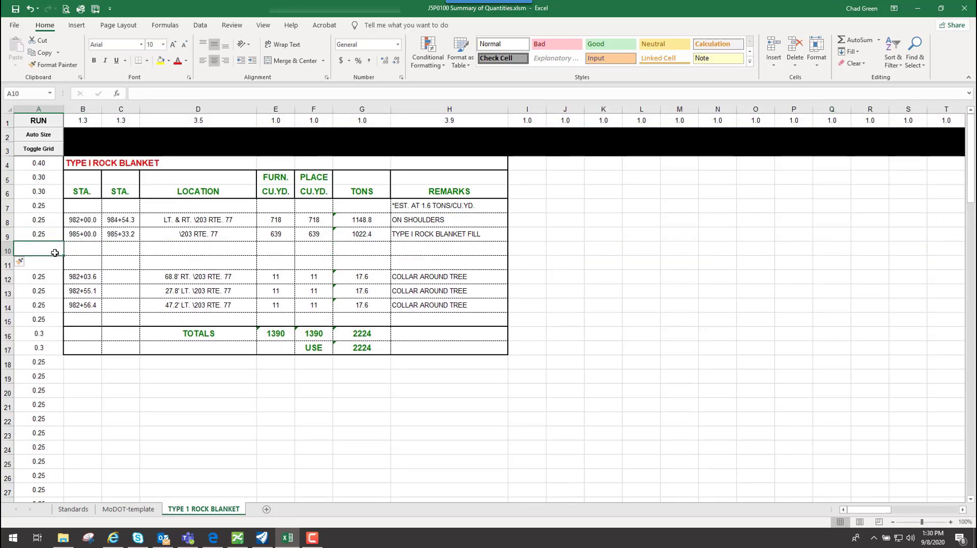
text(.25)
click(51, 261)
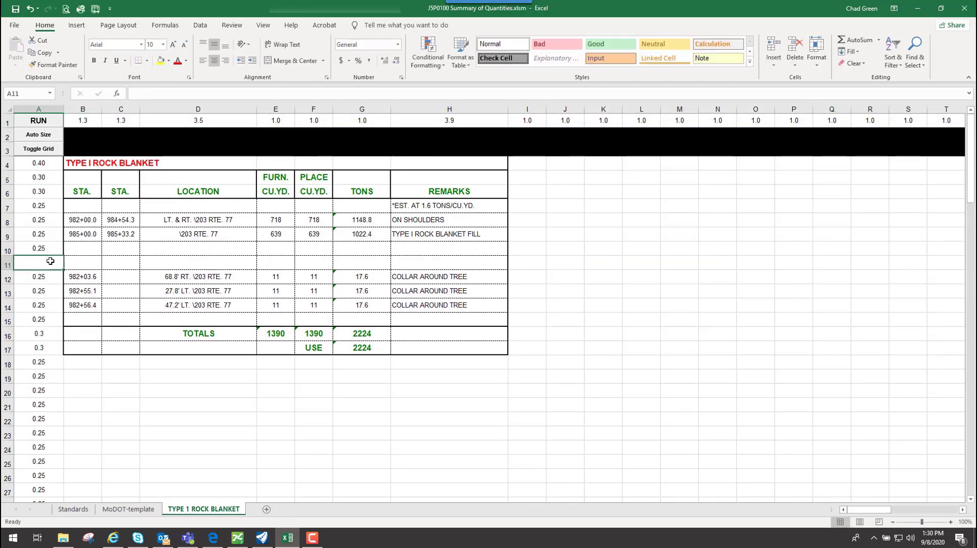
text(.25)
click(44, 134)
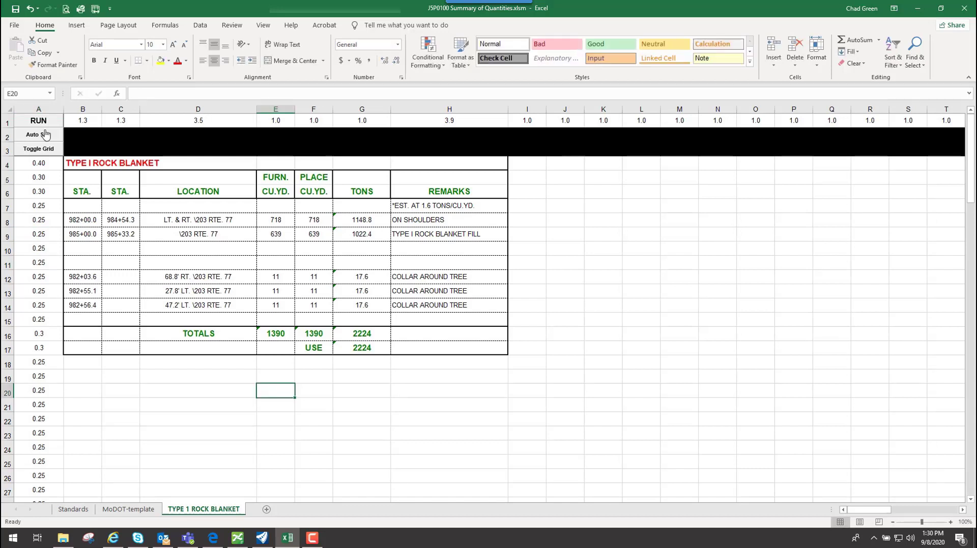
Enter a row height of 0 in A10 for the first blank row and set it back to .25
click(41, 249)
text(0)
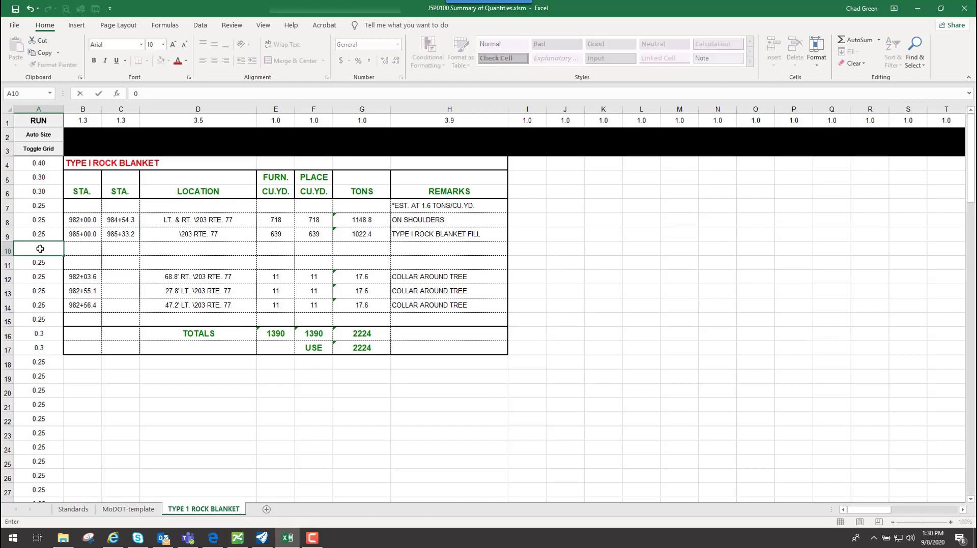
key(Return)
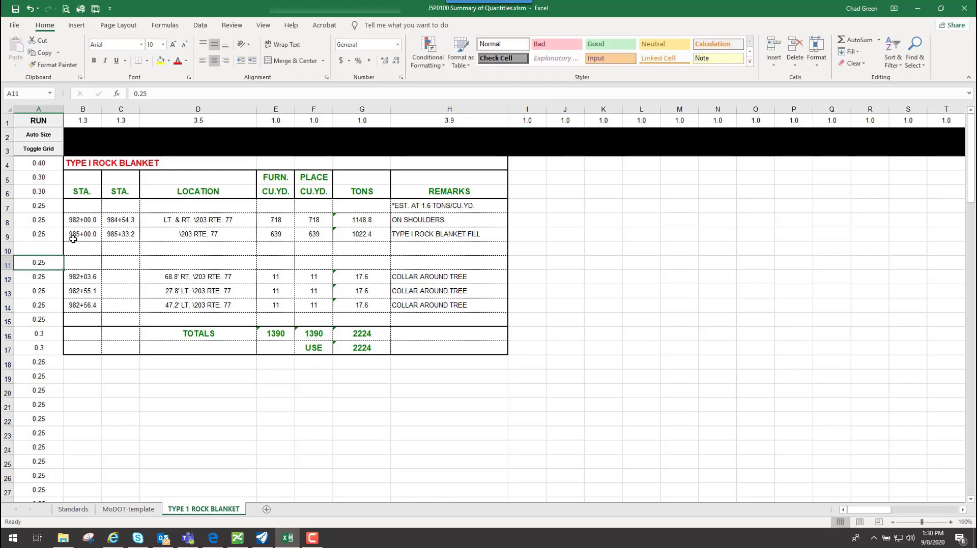
click(47, 250)
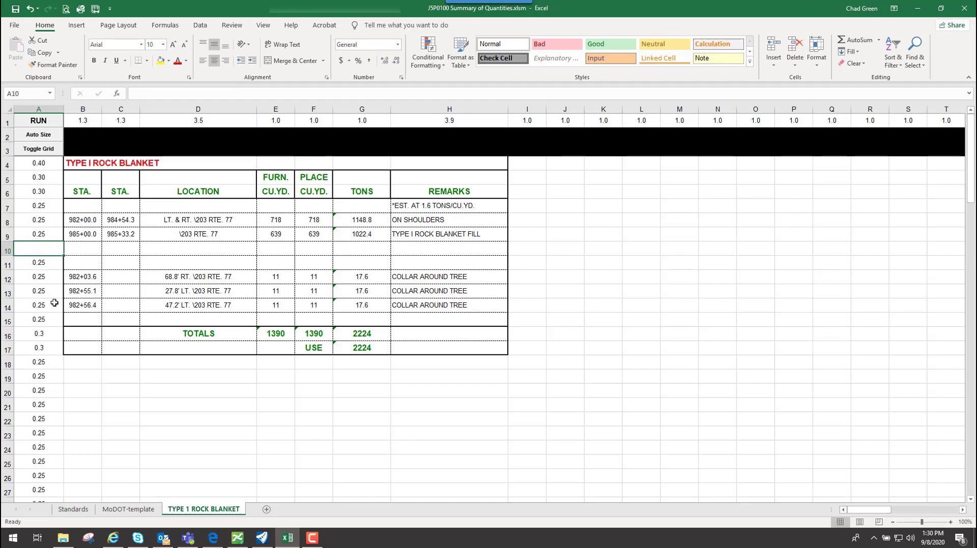
text(.)
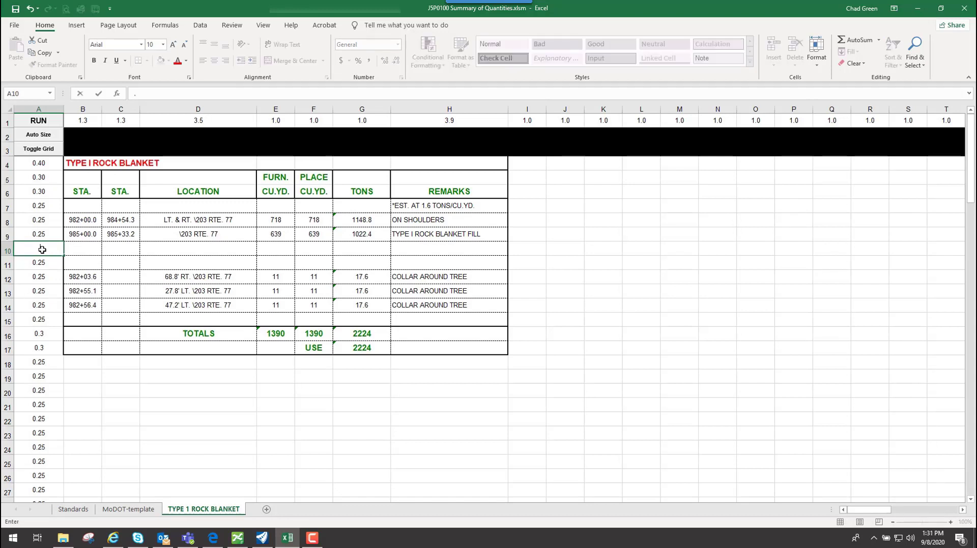
text(25)
click(346, 391)
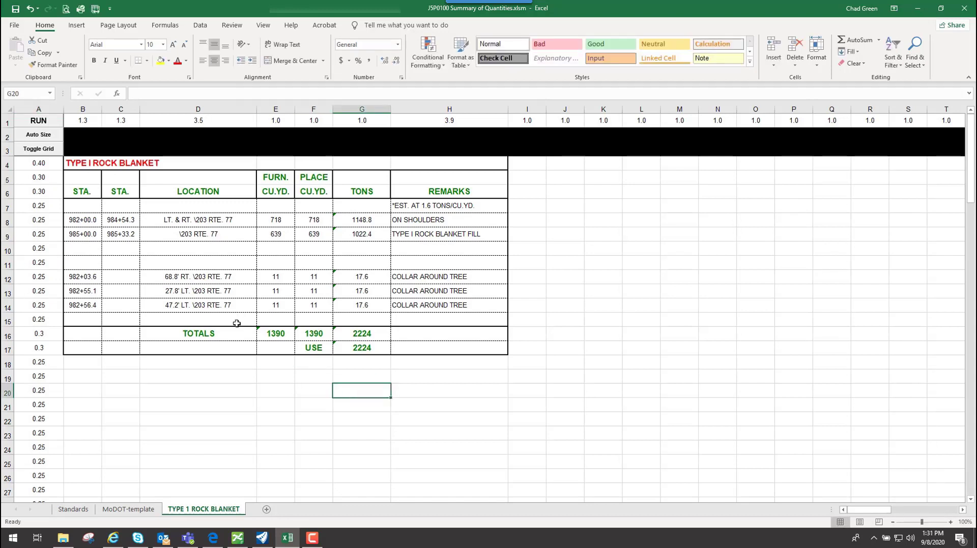
Check the placed table in OpenRoads Designer, and in Excel run the export on the revised Type I Rock Blanket worksheet
click(266, 537)
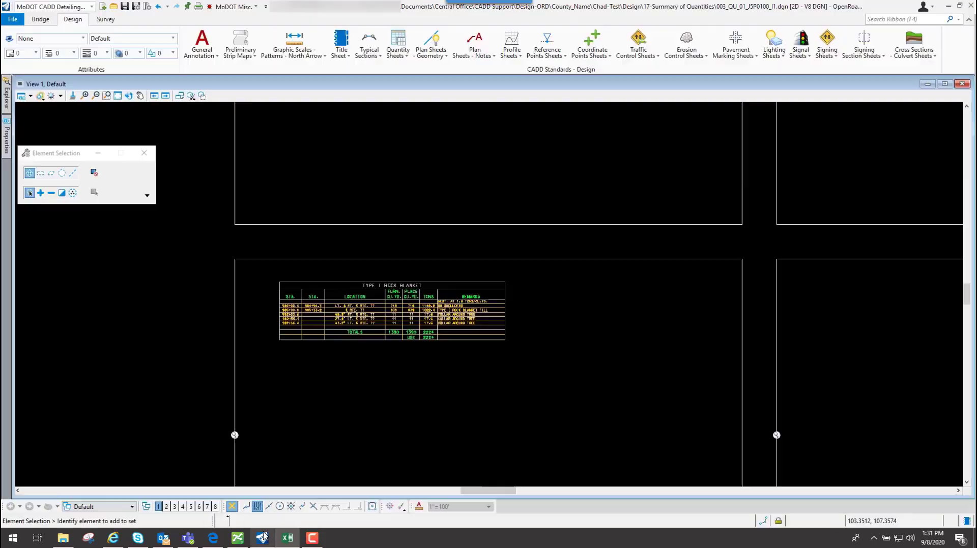
scroll(398, 311, up, 2)
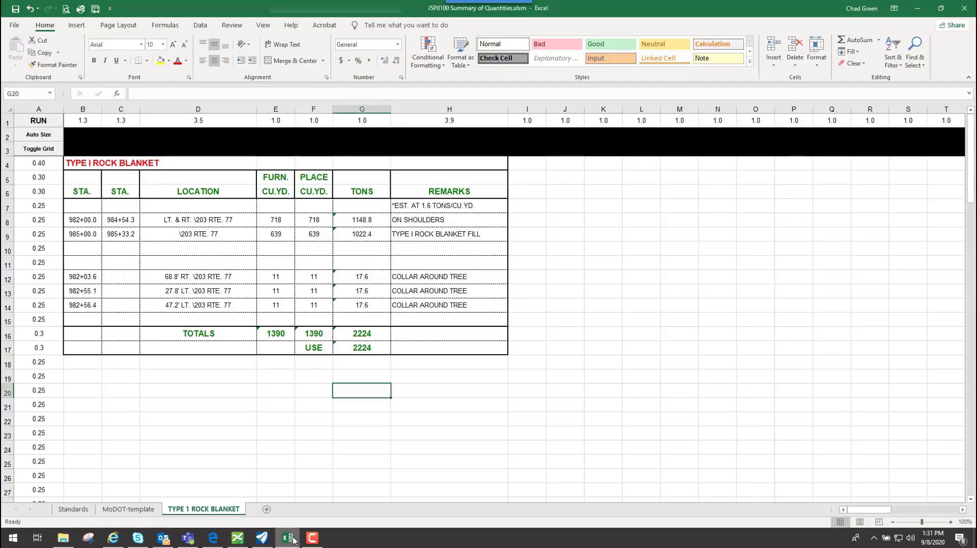
click(287, 538)
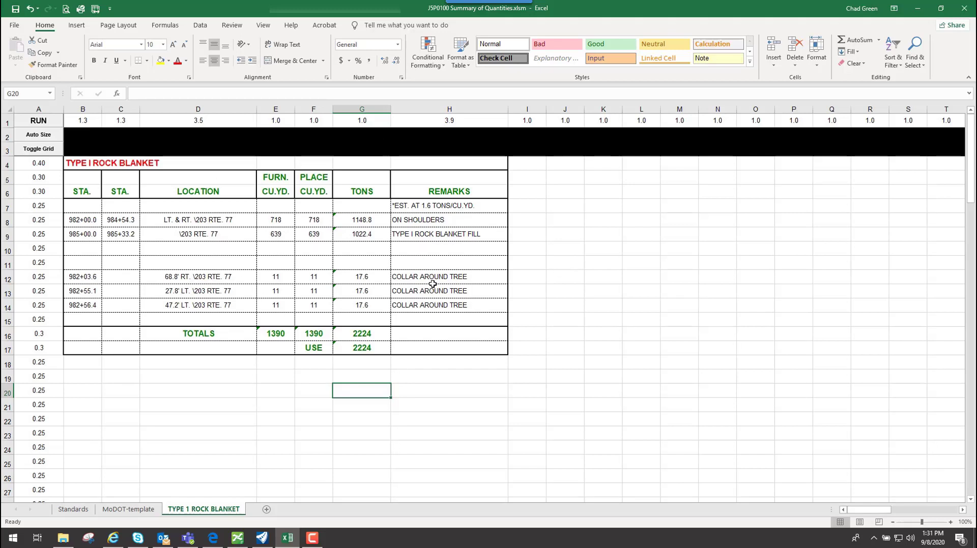
click(48, 122)
click(507, 306)
Switch to OpenRoads Designer and place the revised table below the original one with the Excel to OpenRoads Designer tool
click(265, 539)
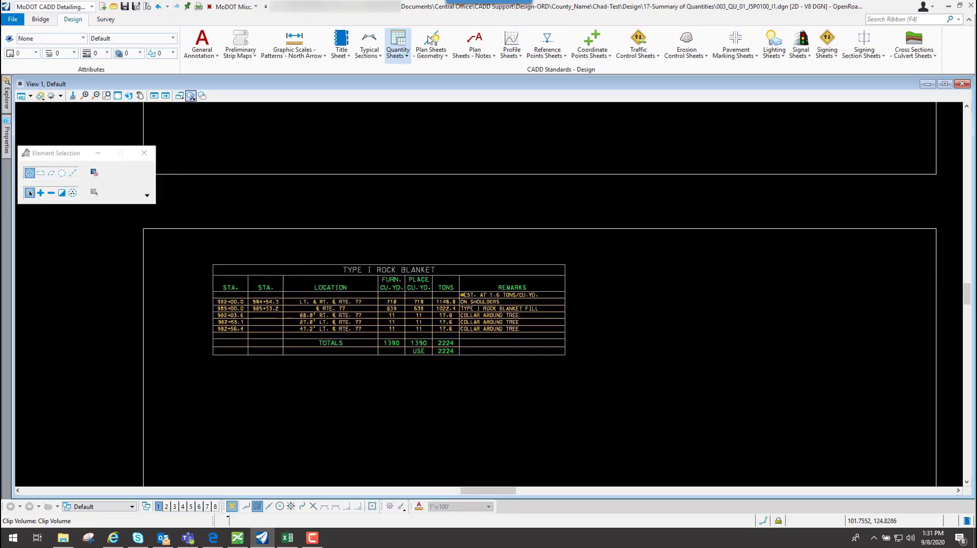
click(397, 48)
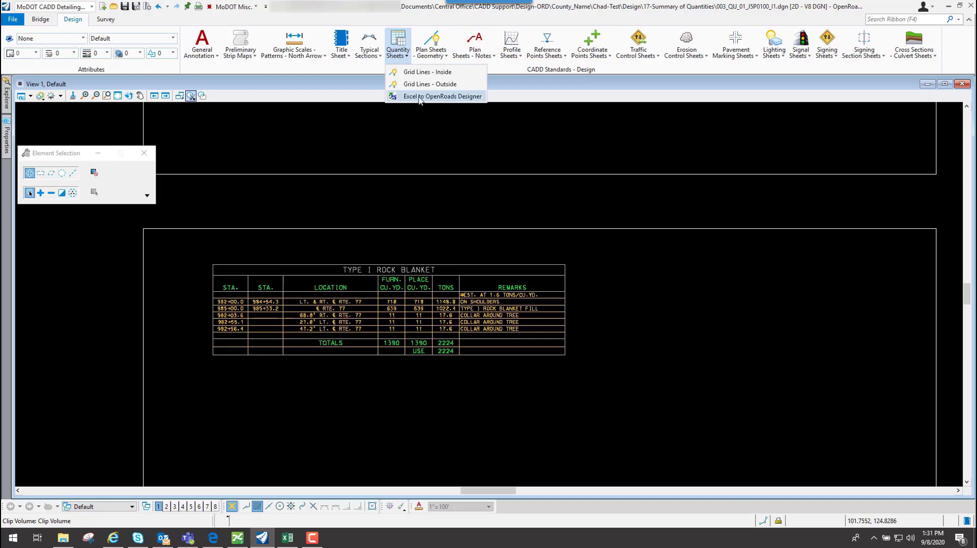
click(419, 97)
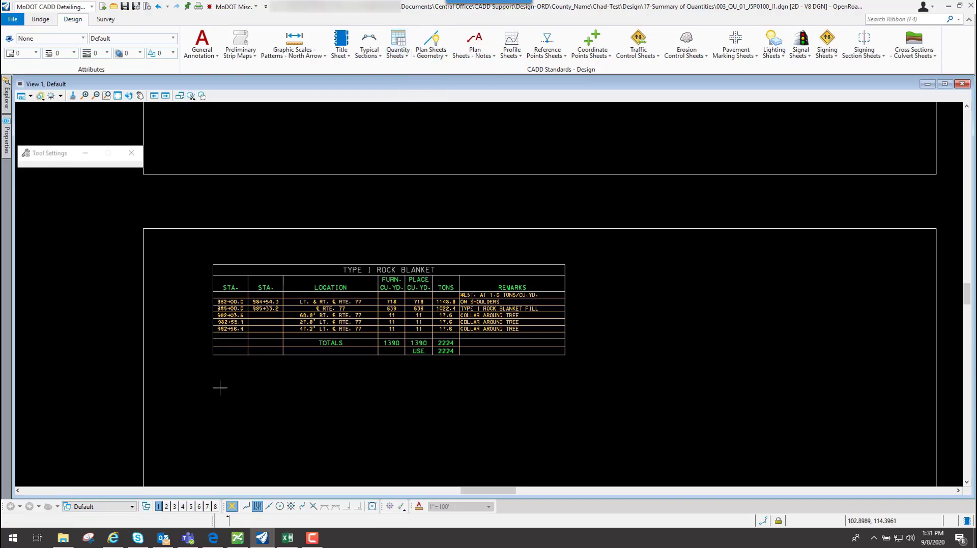
click(216, 387)
scroll(582, 379, down, 3)
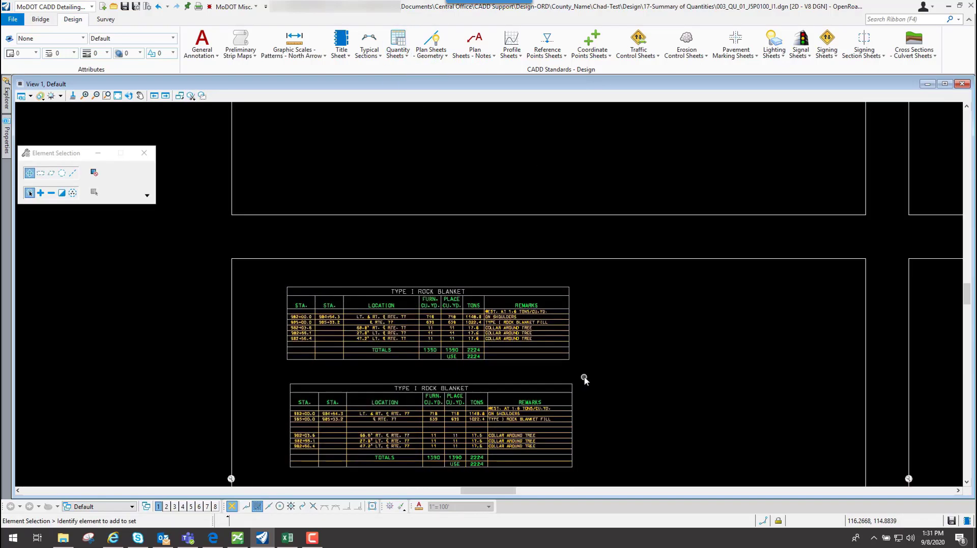
Compare the placed tables with the Excel worksheet and place another copy of the revised table beside the original, across the sheet border
scroll(412, 467, up, 3)
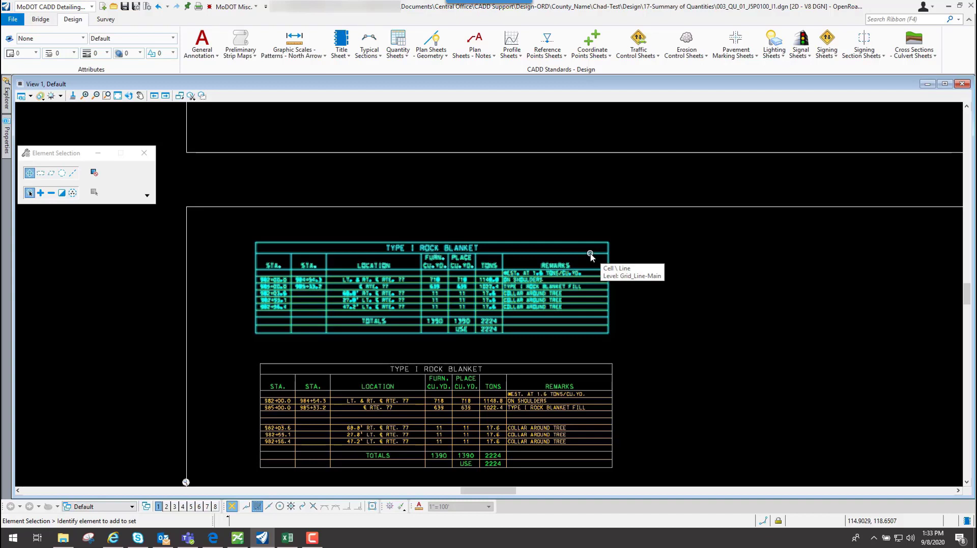
click(288, 539)
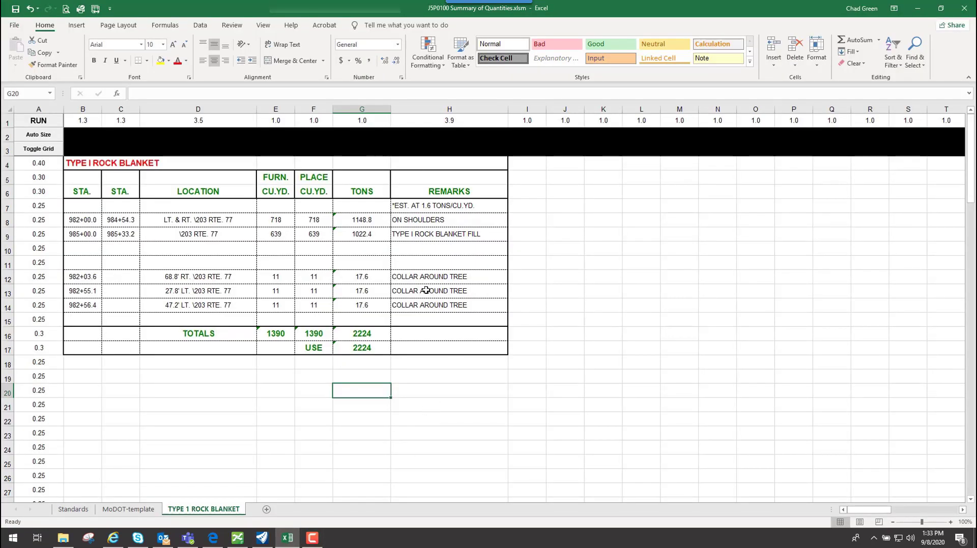
click(262, 540)
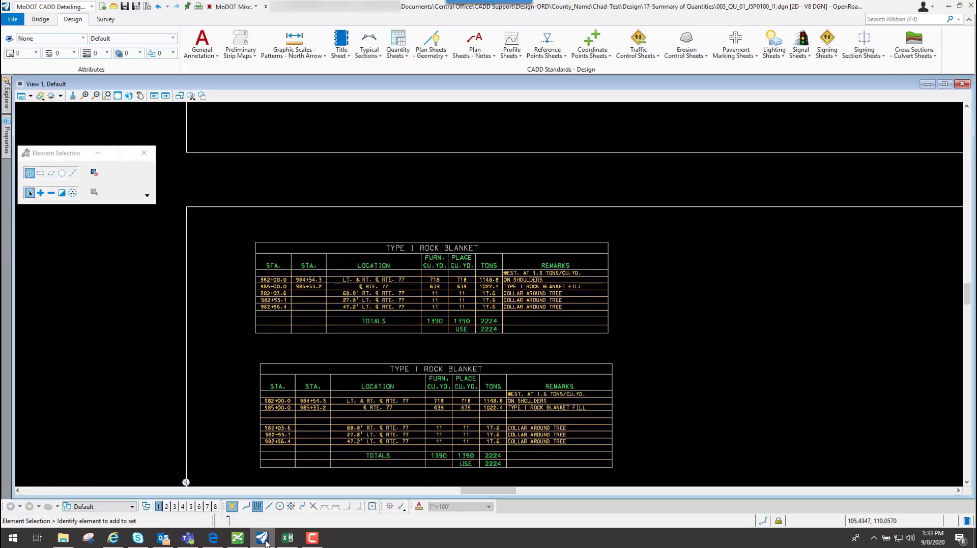
click(511, 306)
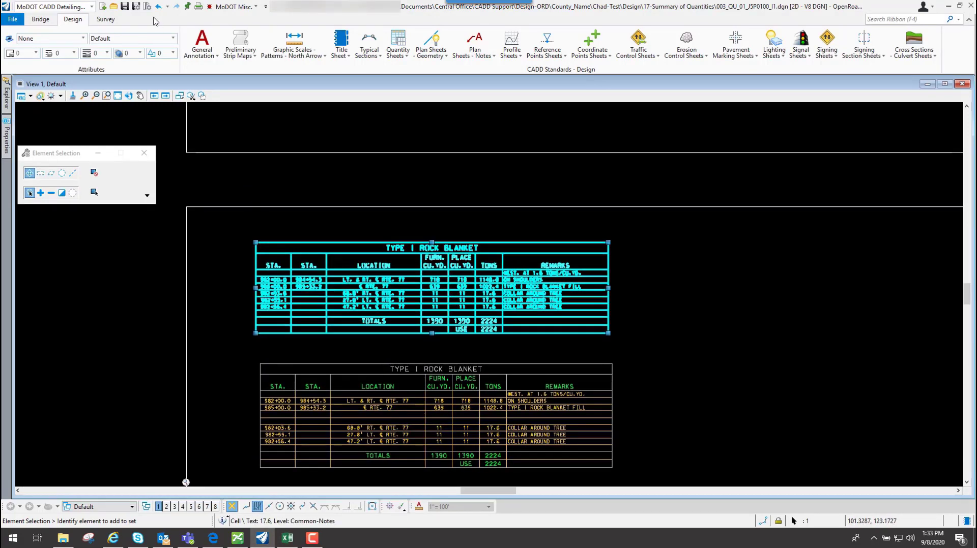
click(233, 7)
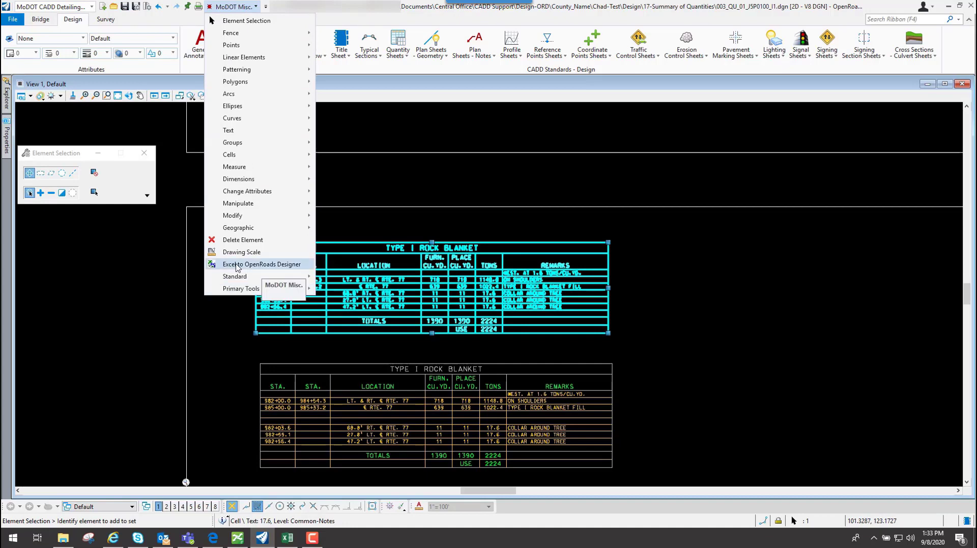
click(285, 265)
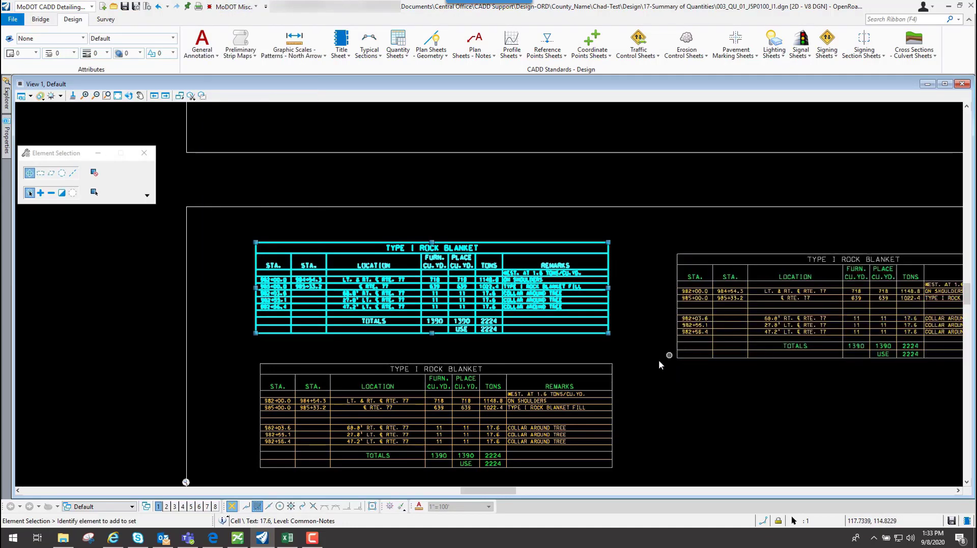
click(625, 373)
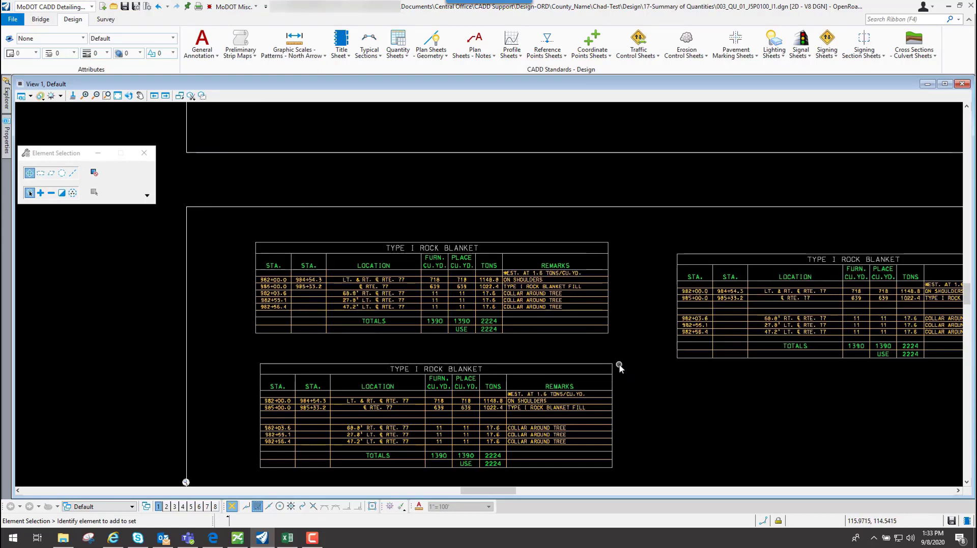
Move the third Type I Rock Blanket table inside the sheet border, below and slightly right of the second table
scroll(774, 381, down, 2)
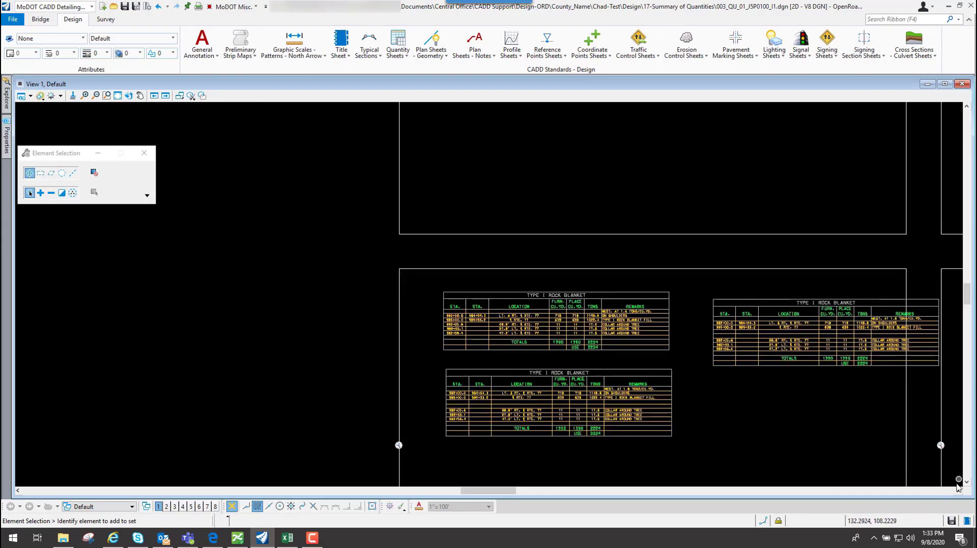
click(966, 482)
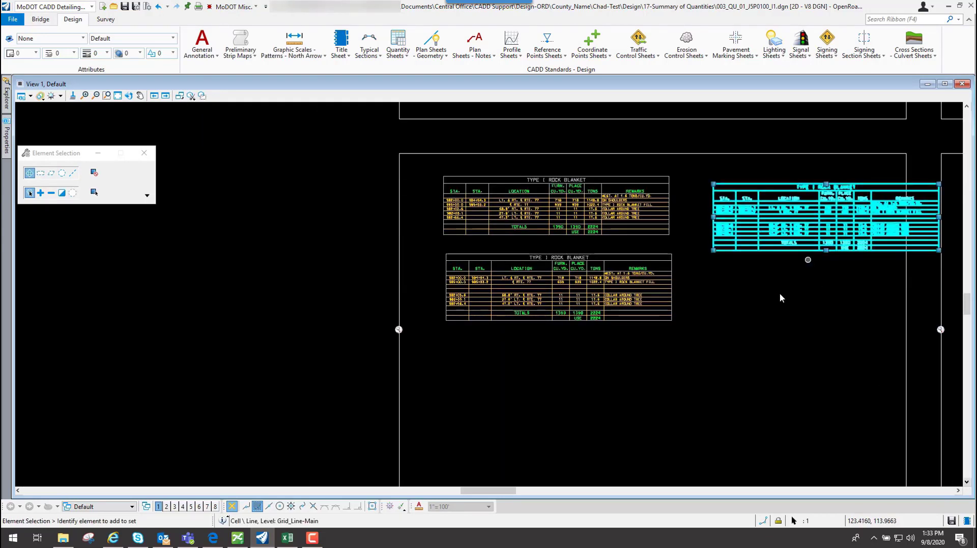
drag(807, 258, 649, 412)
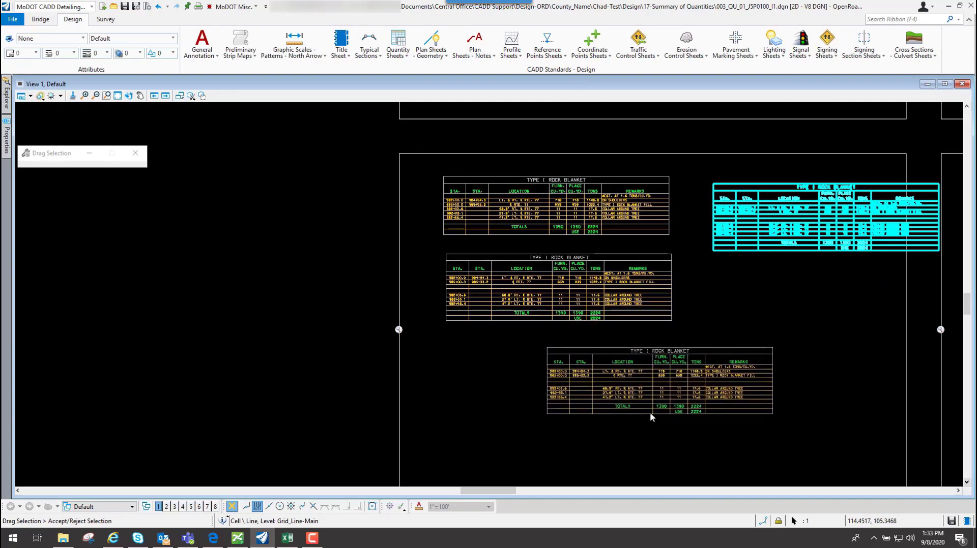
click(819, 340)
Examine the three placed tables within the sheet borders and compare them with the Excel worksheet
click(965, 483)
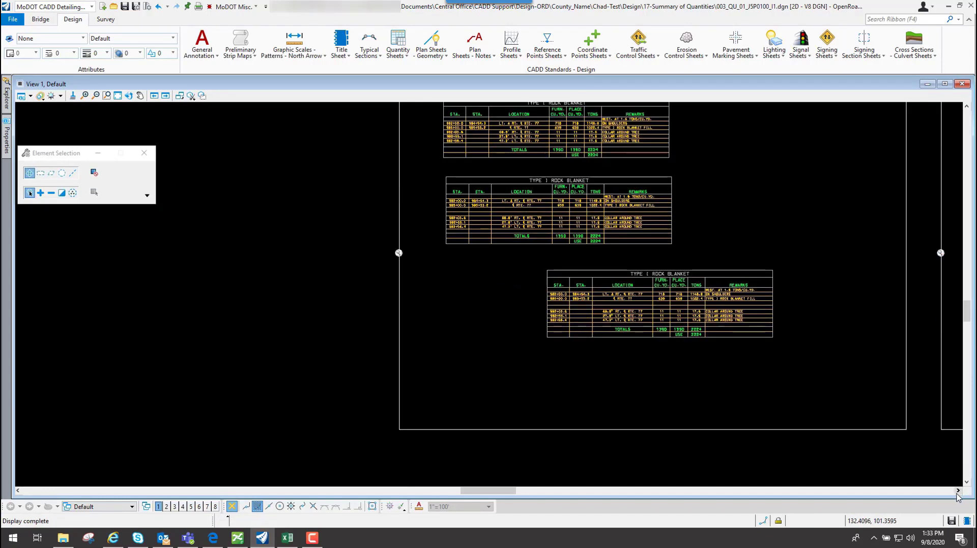
click(958, 491)
click(958, 491)
click(966, 107)
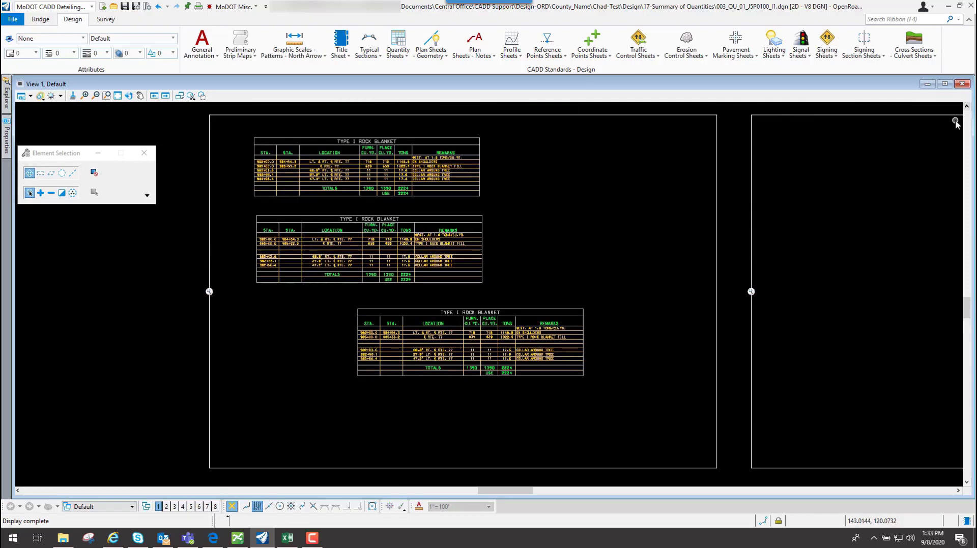
click(287, 538)
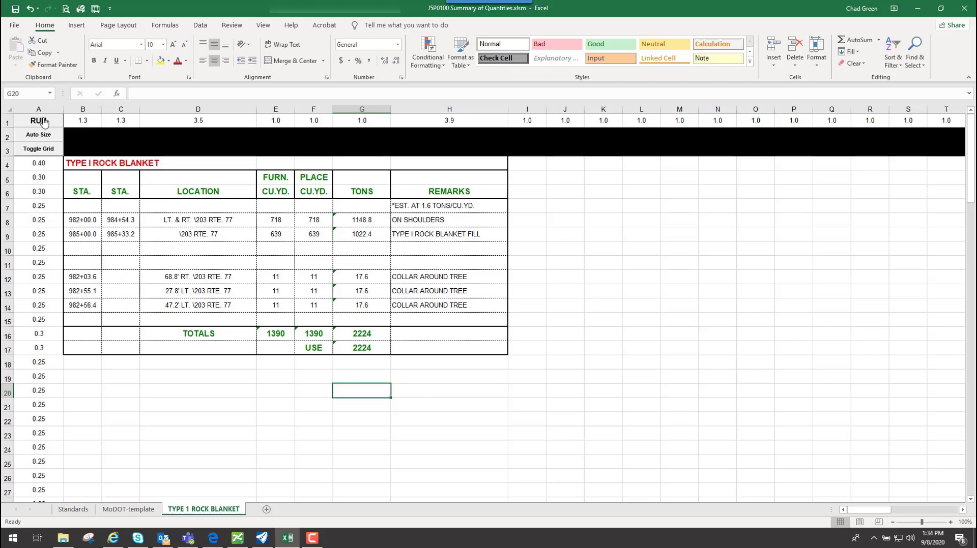
click(262, 540)
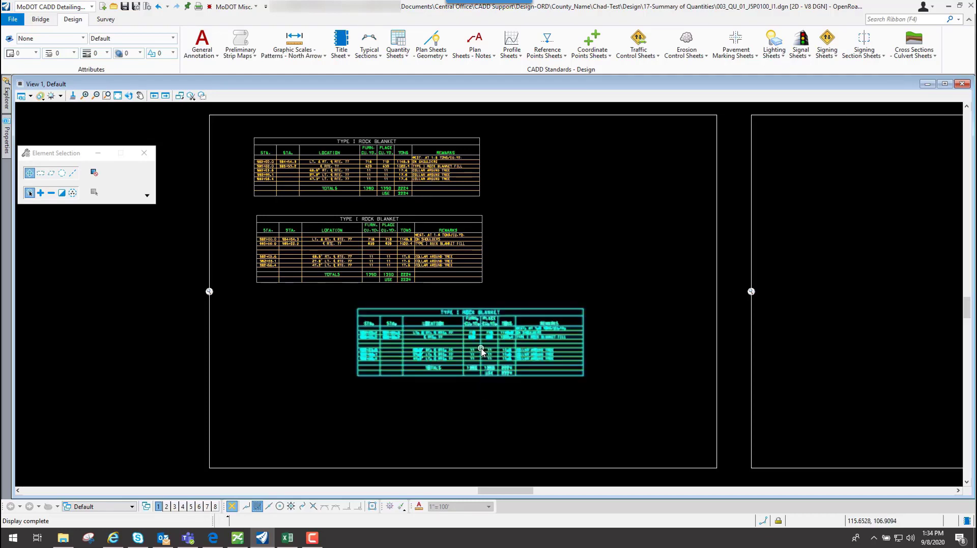
scroll(366, 269, down, 3)
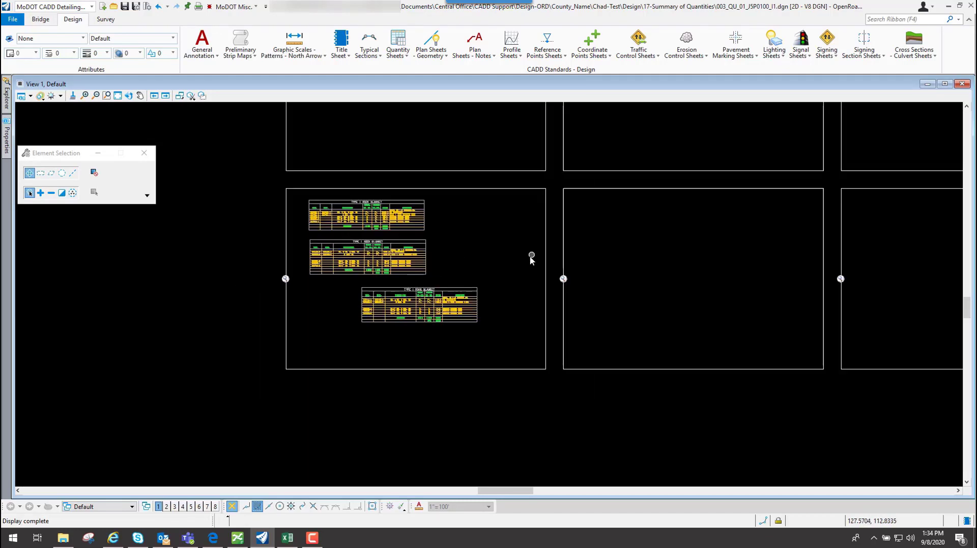
scroll(530, 257, up, 1)
scroll(516, 266, down, 2)
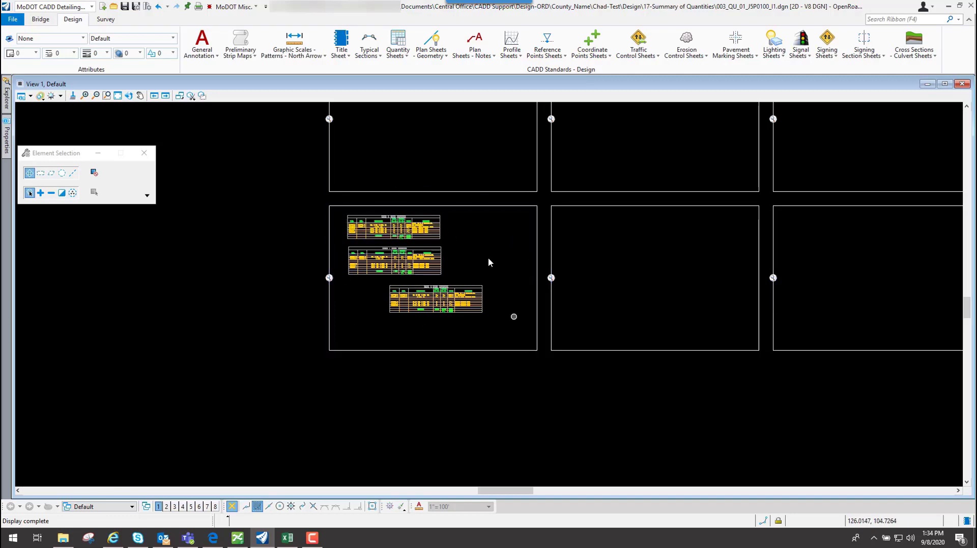
In the Drawing workflow, view the tables in the Sheet 1 [Sheet] model and return to the Default model, closing the model list
click(70, 11)
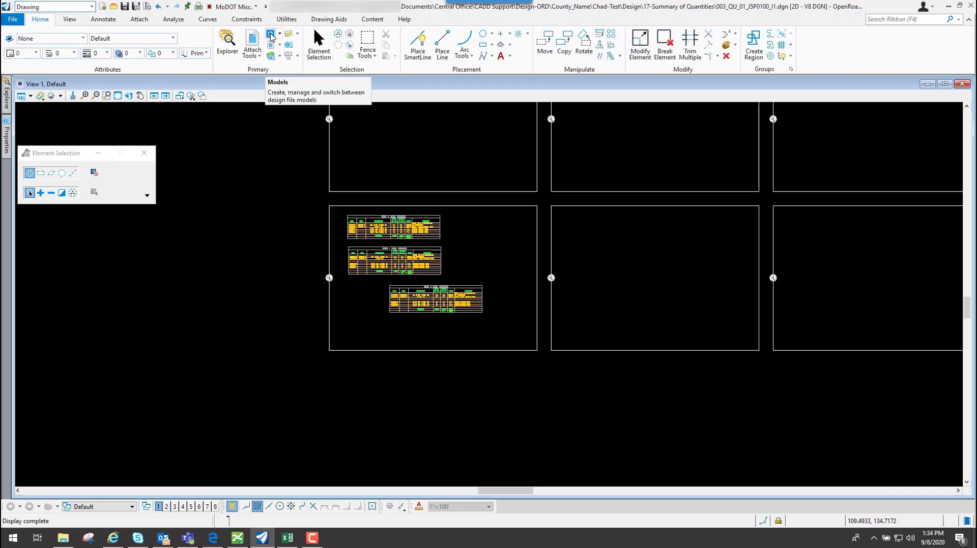
click(272, 35)
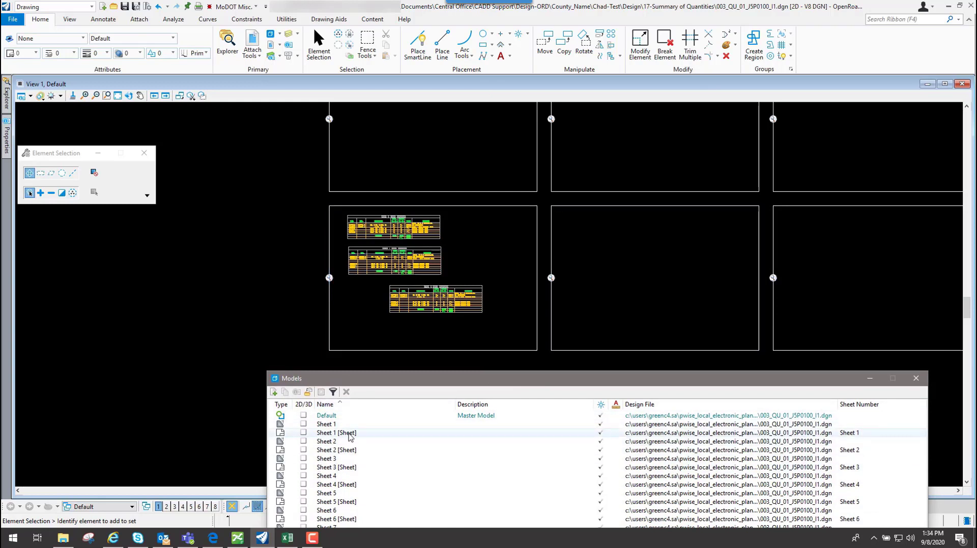
double_click(349, 434)
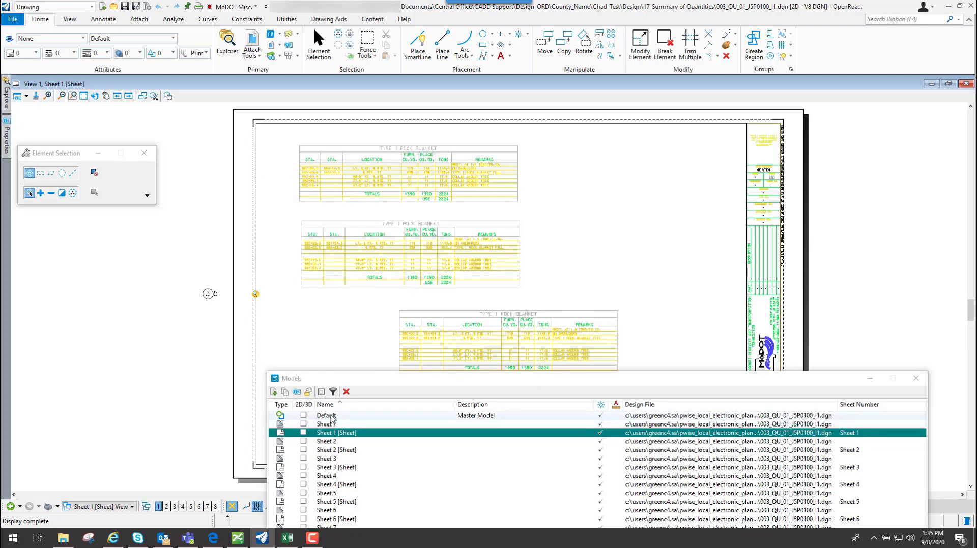
double_click(330, 417)
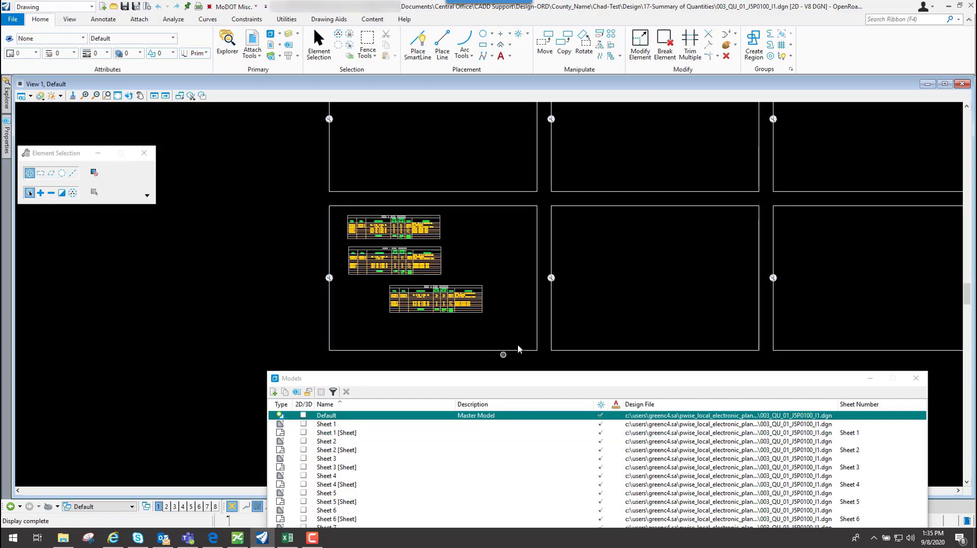
click(915, 379)
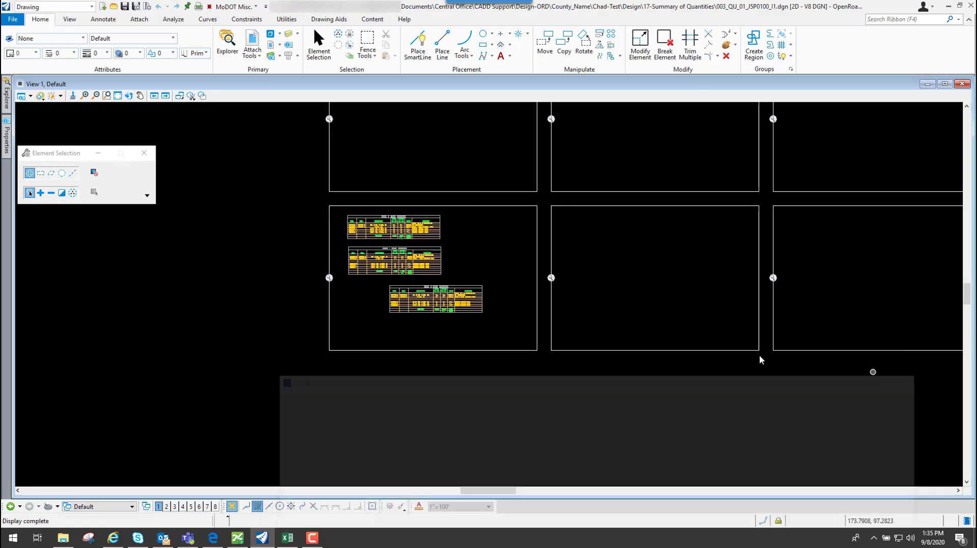